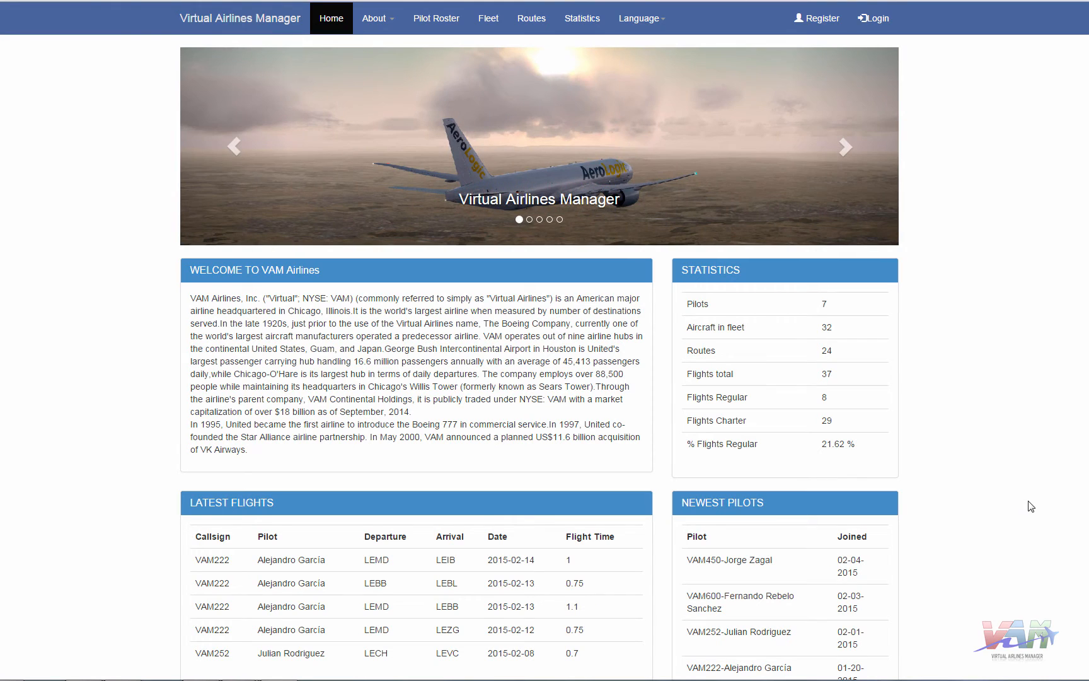
- Sign in as the staff pilot, picking the callsign from the suggestions and entering the password
click(883, 25)
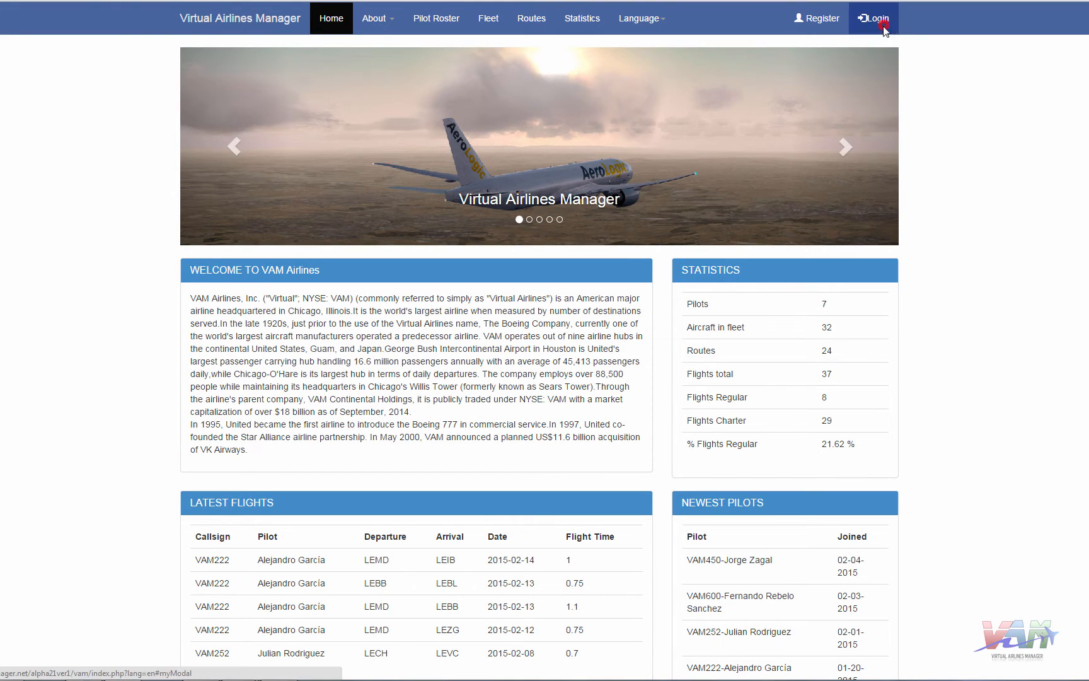
click(476, 80)
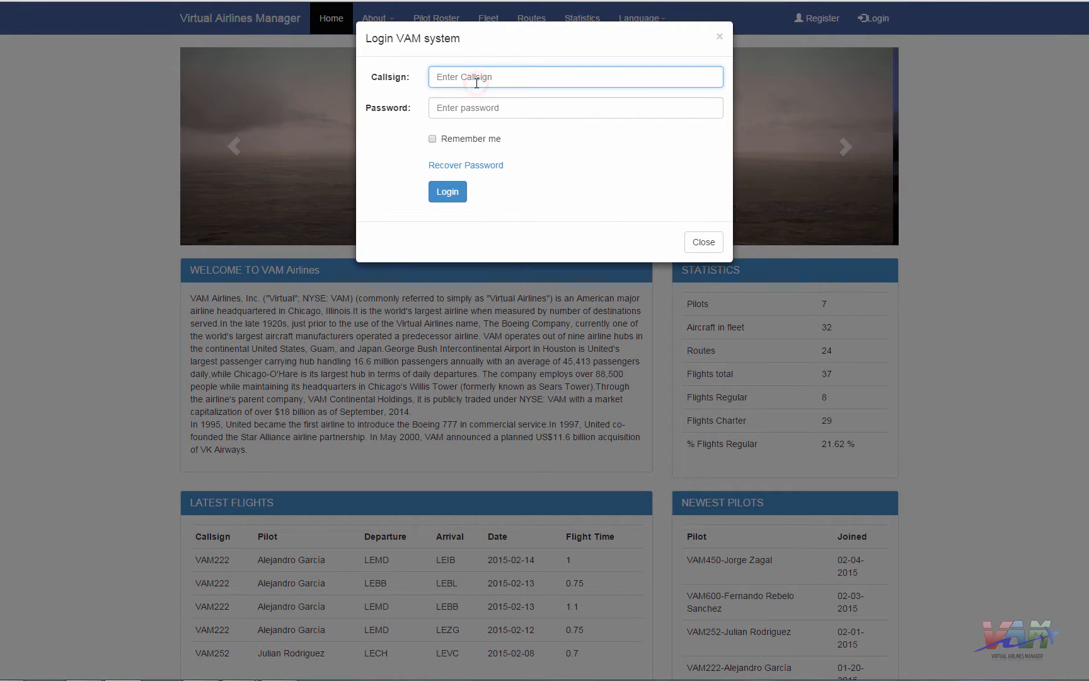
text(vaam)
key(BackSpace)
key(BackSpace)
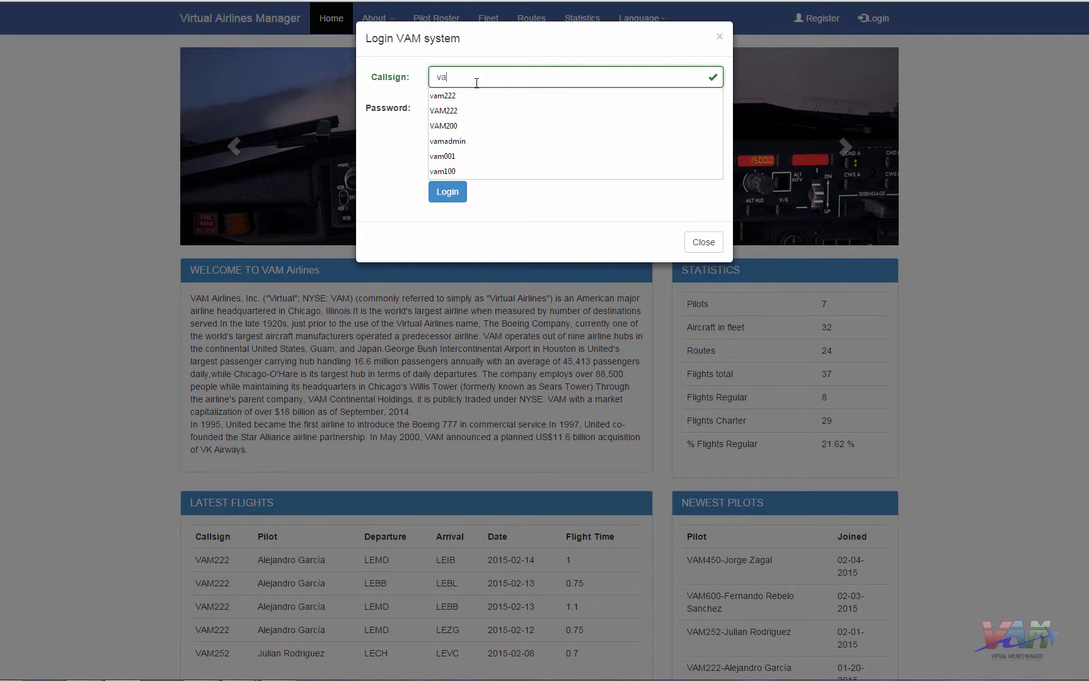
key(Down)
key(Return)
key(Tab)
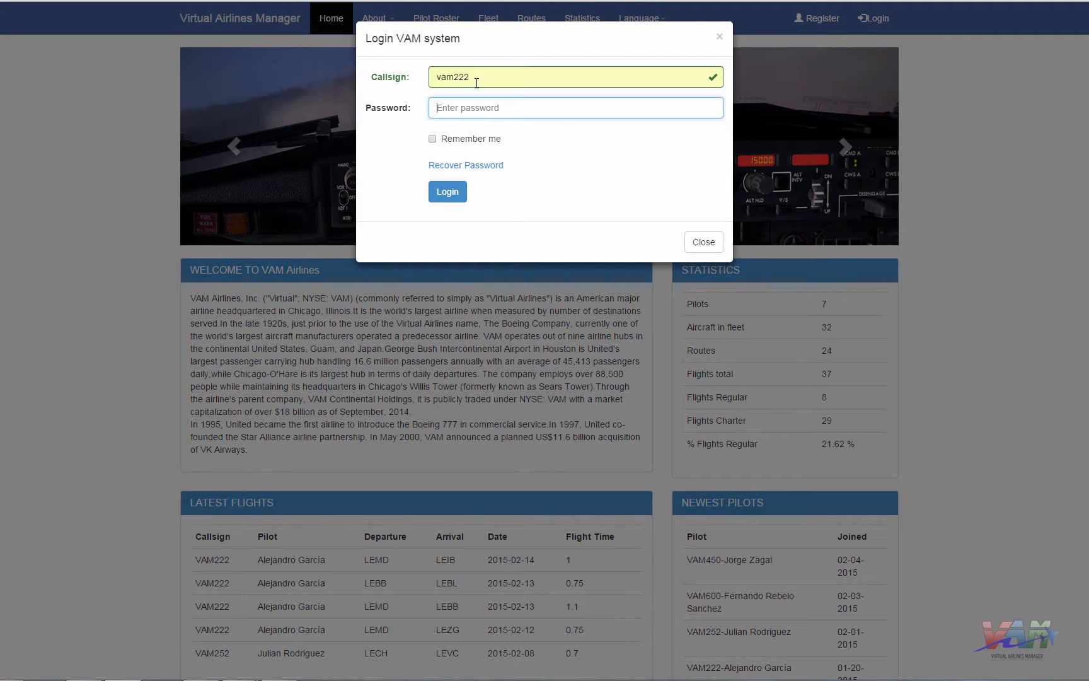
text(vam222)
key(Return)
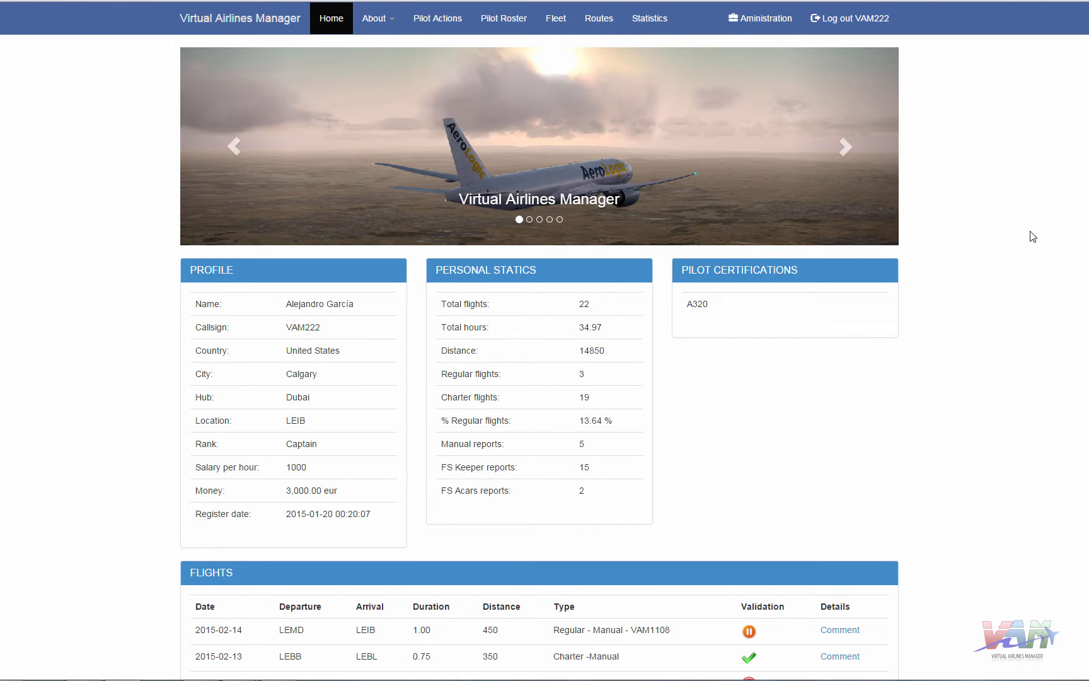
- Open Administration and scroll over its module tiles and the Pilots table
click(773, 26)
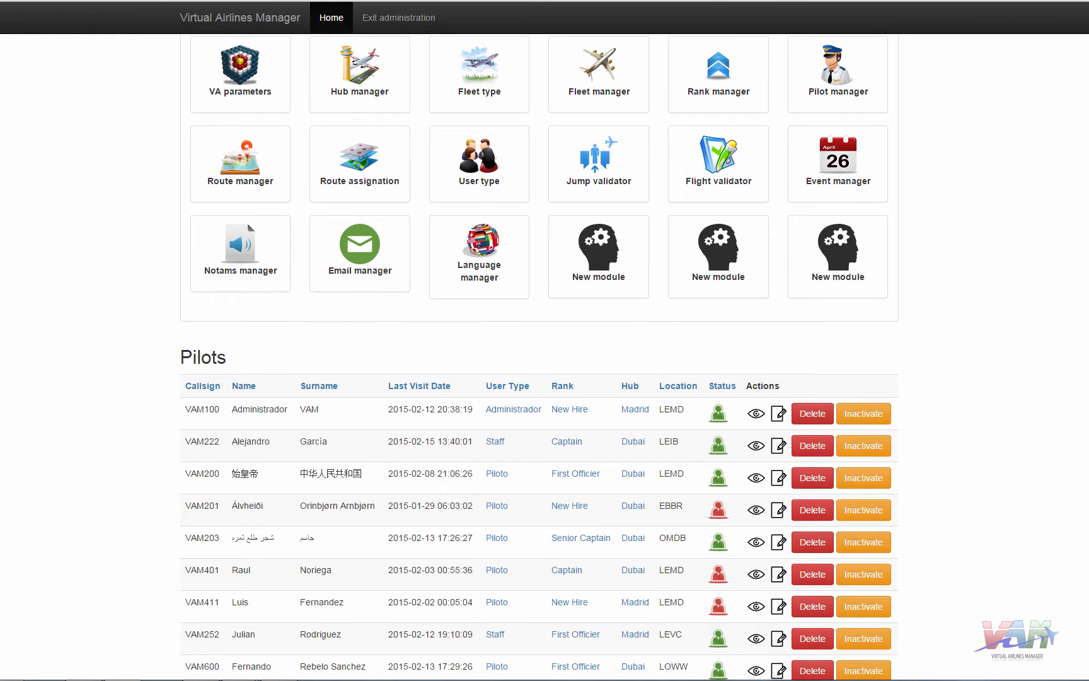
scroll(1069, 234, down, 3)
scroll(1054, 170, up, 3)
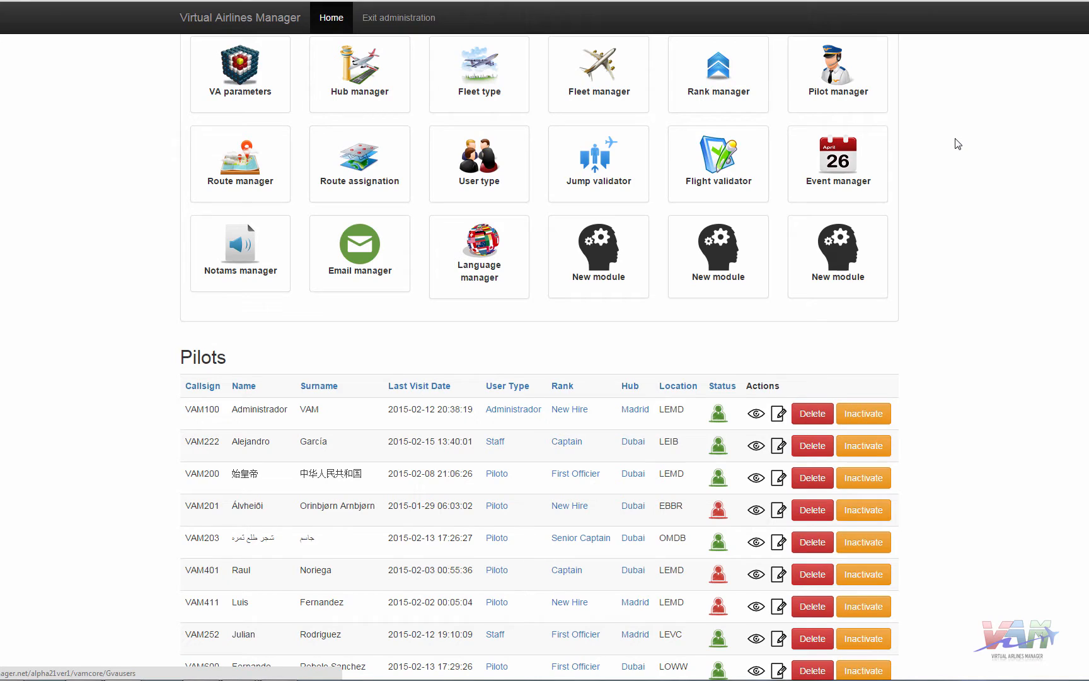
- Show the VA parameters table with allowed pilots, penalties and currency
click(240, 73)
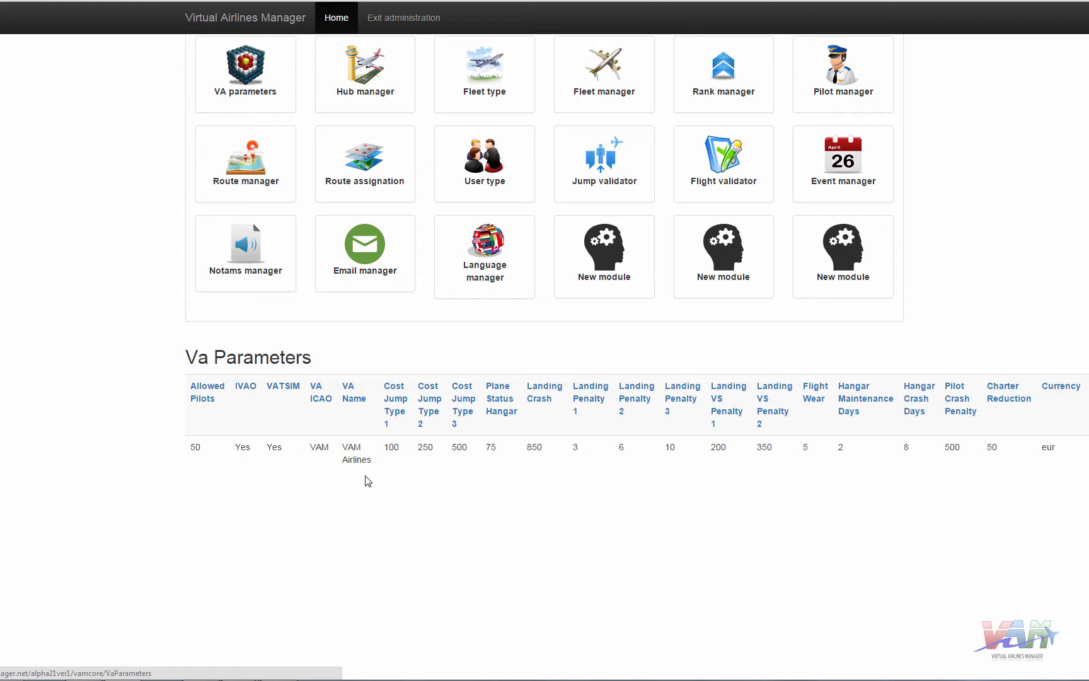
- List the six hubs, Madrid through Denver, with their weather web links
click(355, 84)
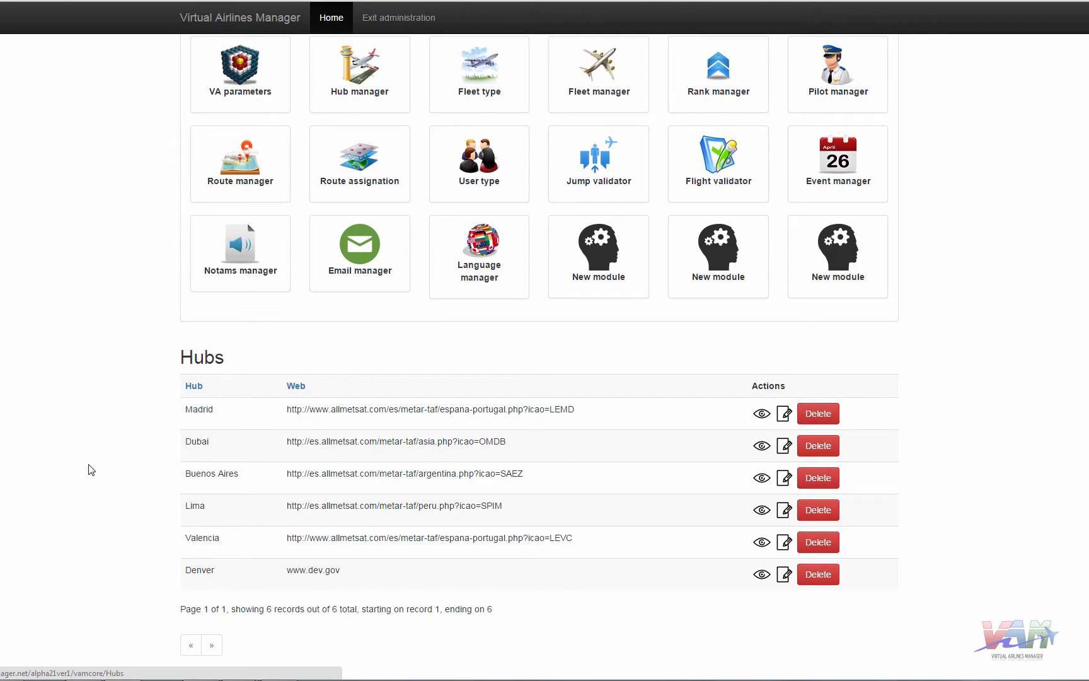
- List the fleet types A320, B738, B773 and B58 with their descriptions
click(477, 76)
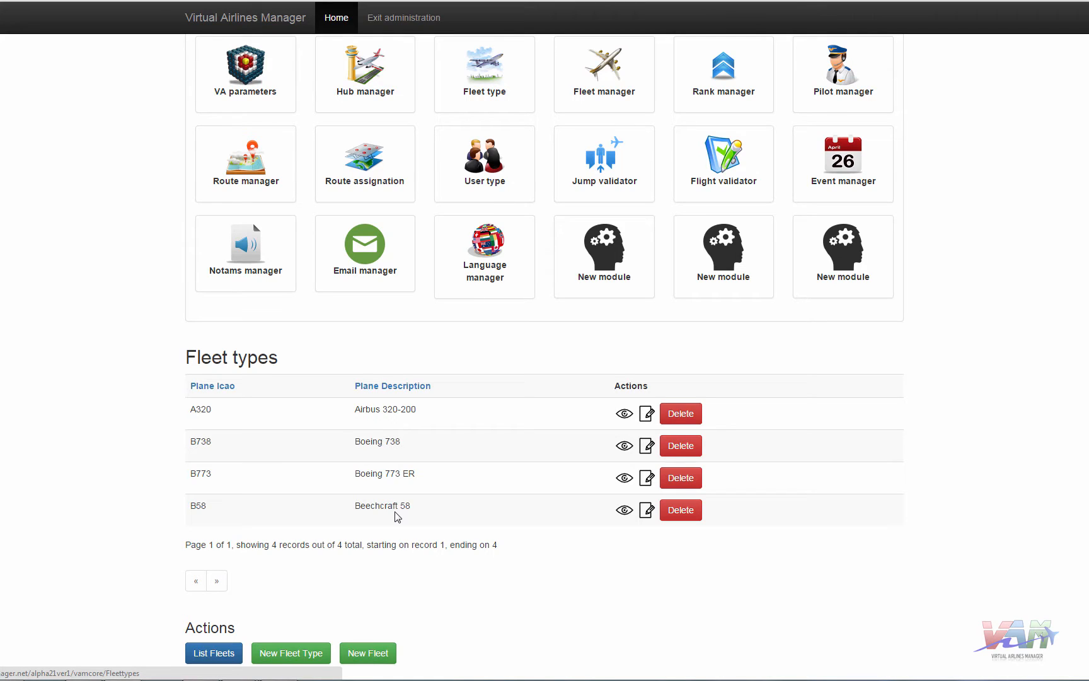
- Create fleet type A330 with the description 'Airbus 330' and submit it
click(295, 654)
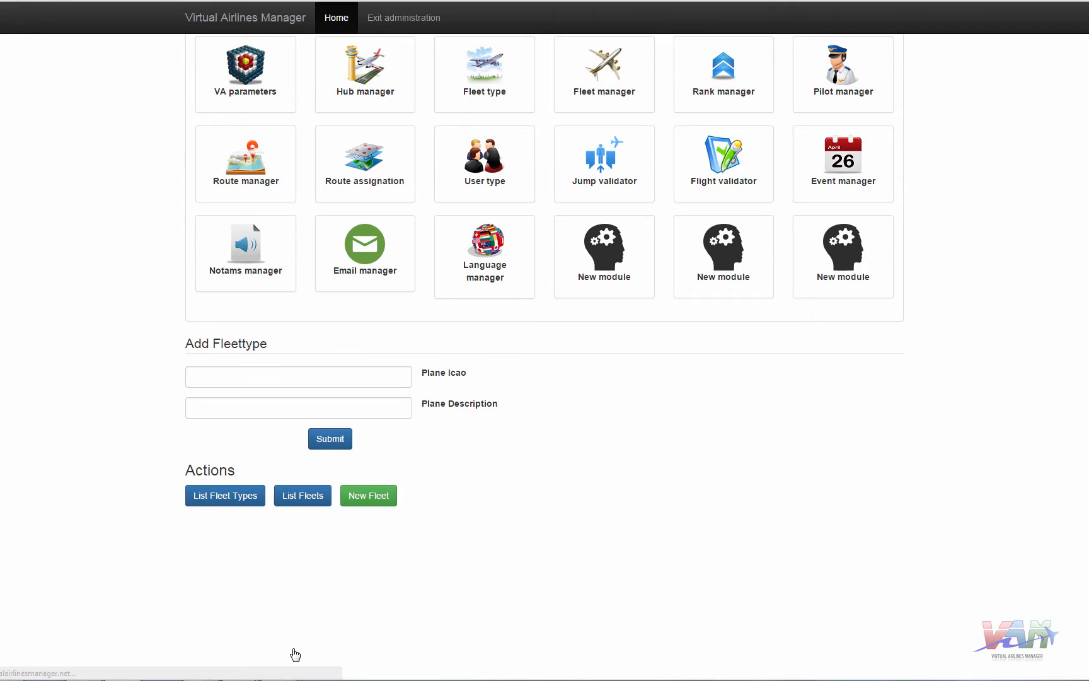
click(248, 378)
text(A)
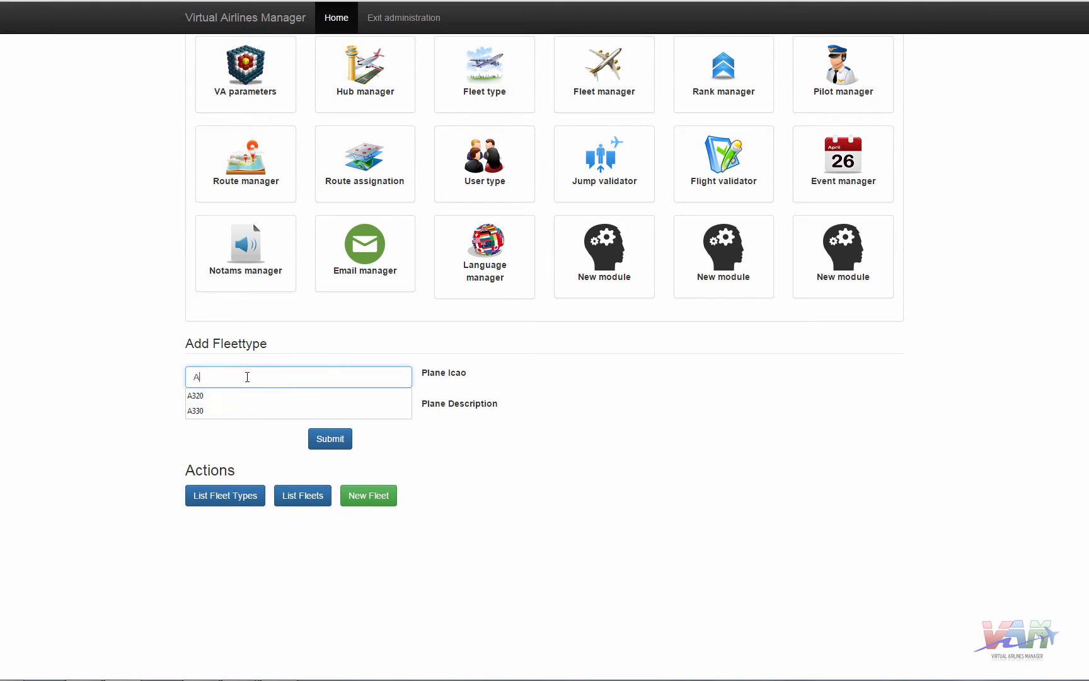
key(Down)
key(Down)
key(Tab)
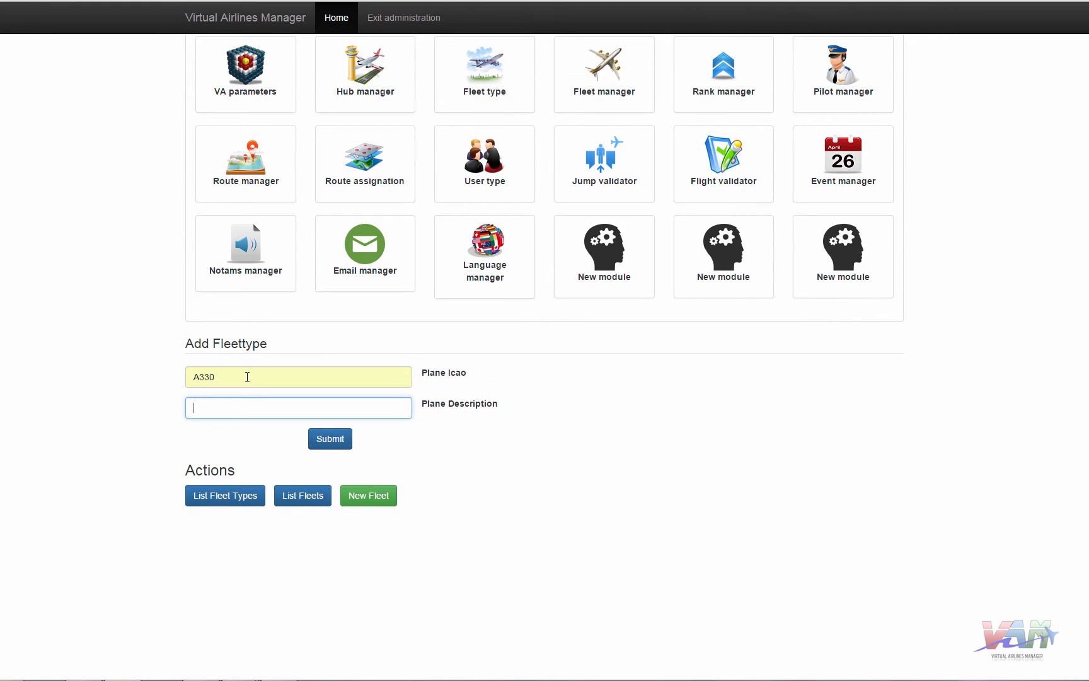
text(Airbus 330)
key(Return)
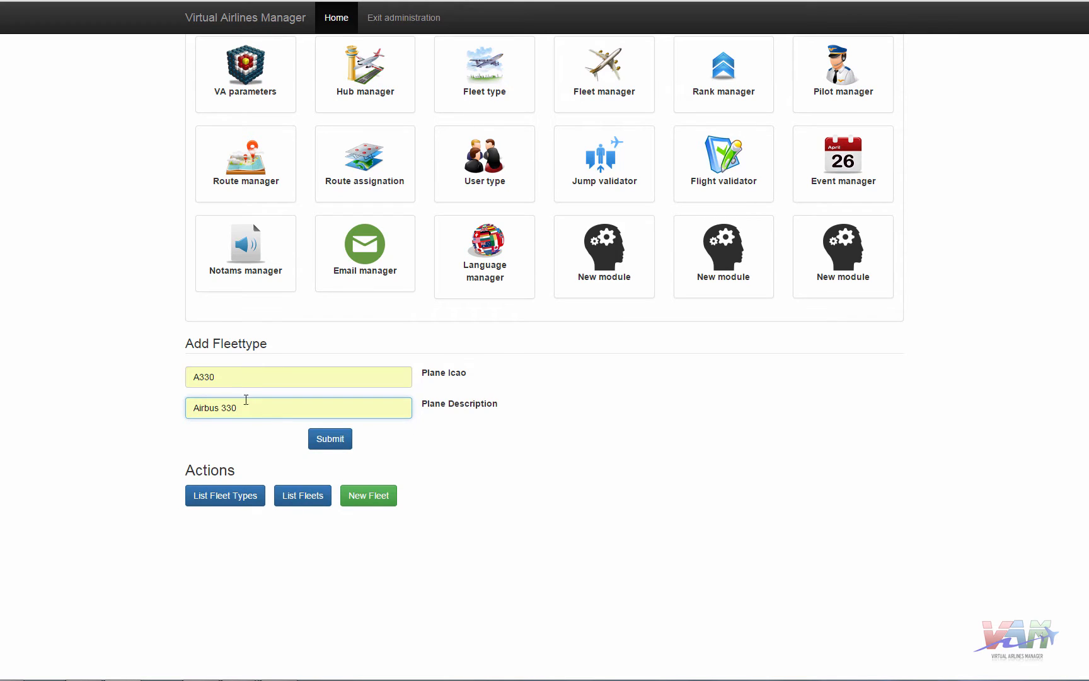
click(325, 438)
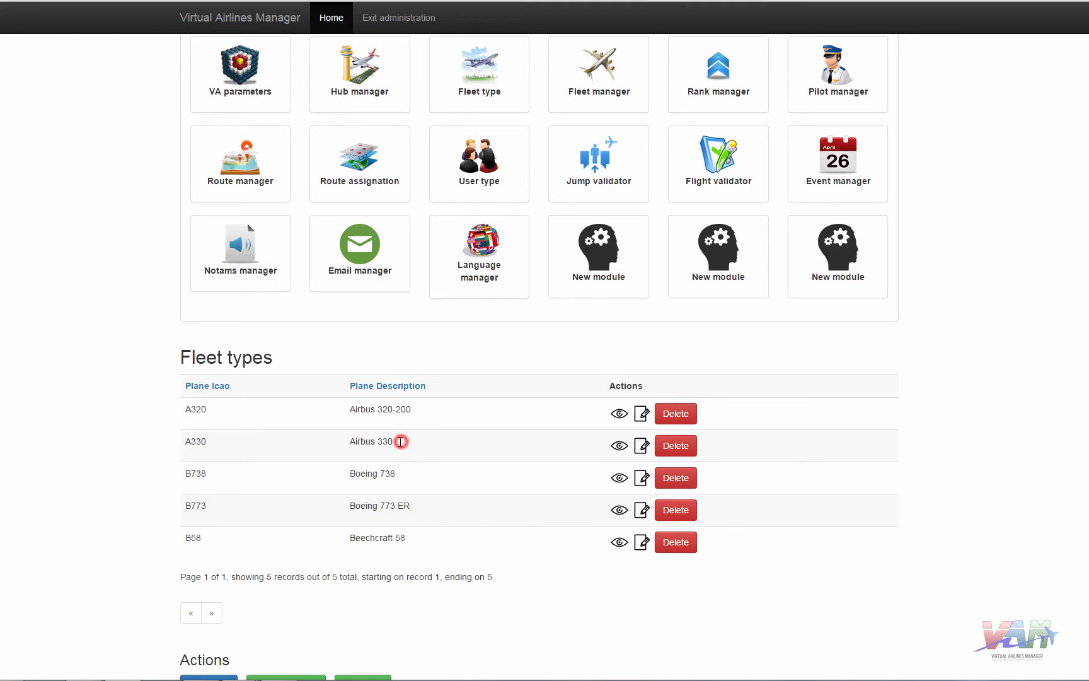
drag(397, 442, 350, 442)
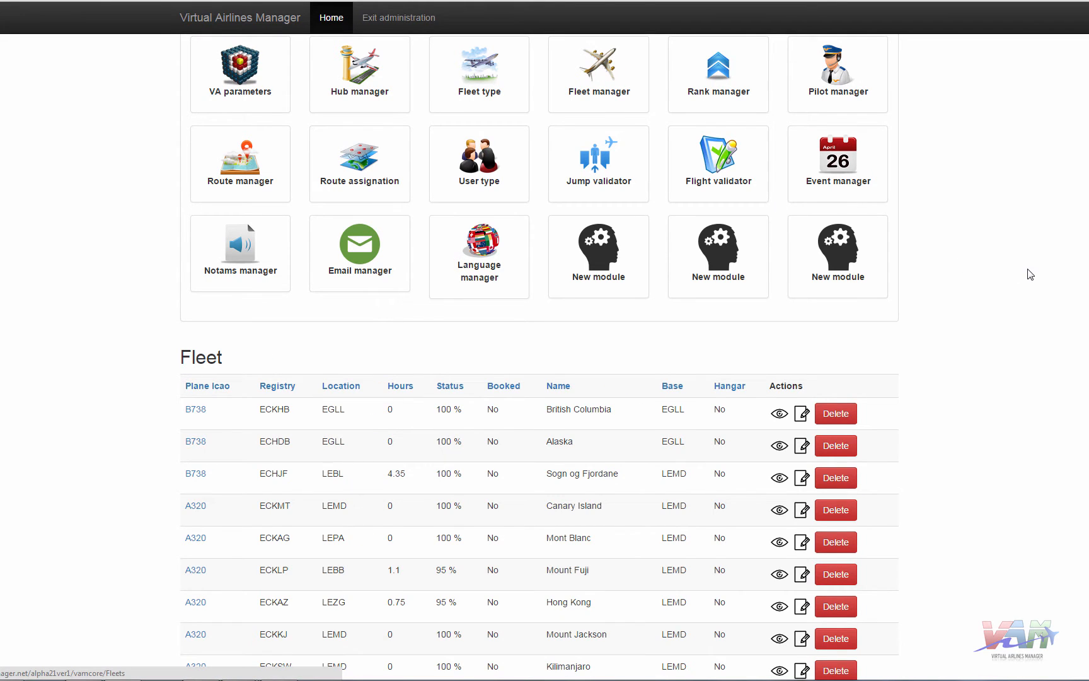
- Browse the fleet listing and open the A320 fleet type to review its aircraft
scroll(1046, 314, down, 3)
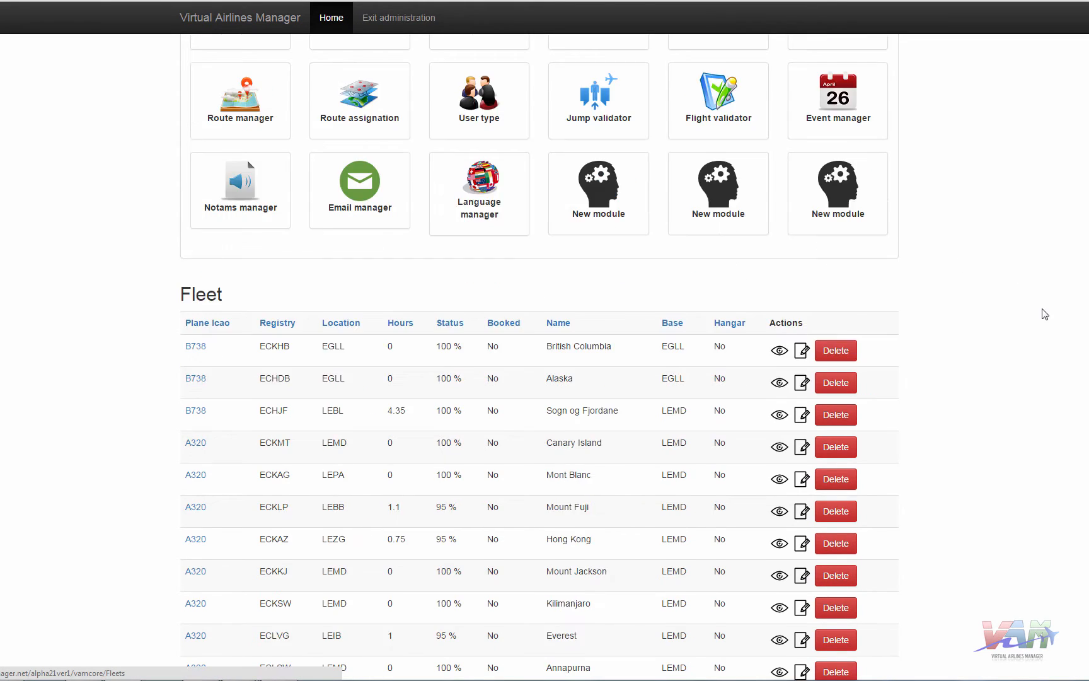
scroll(1046, 314, down, 4)
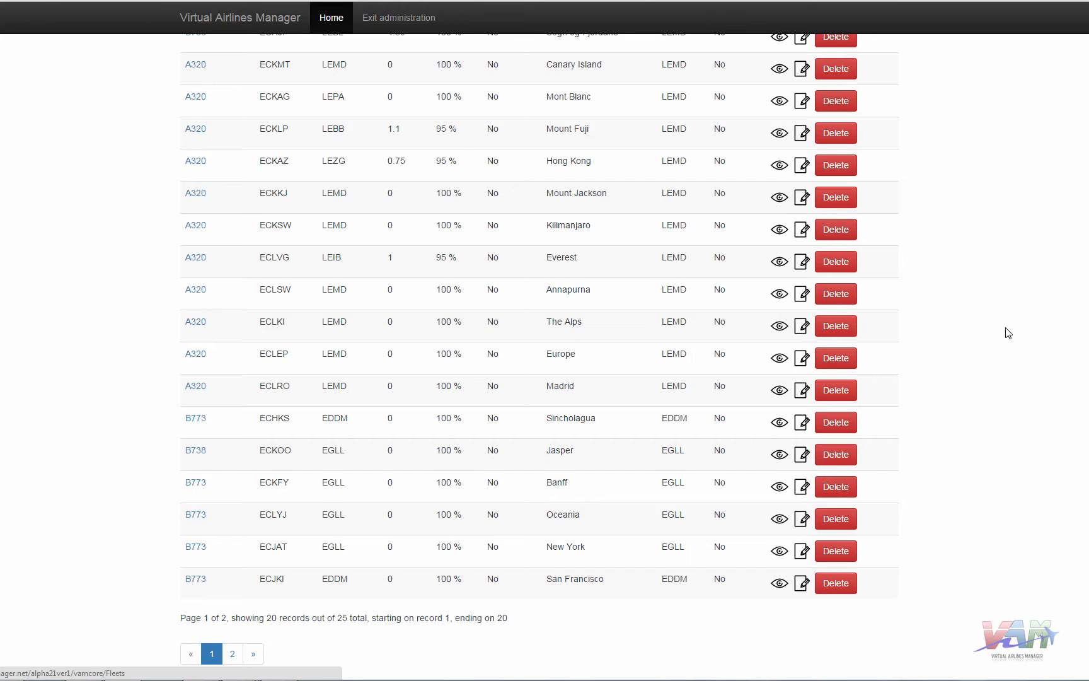
scroll(1009, 333, up, 3)
scroll(984, 319, down, 1)
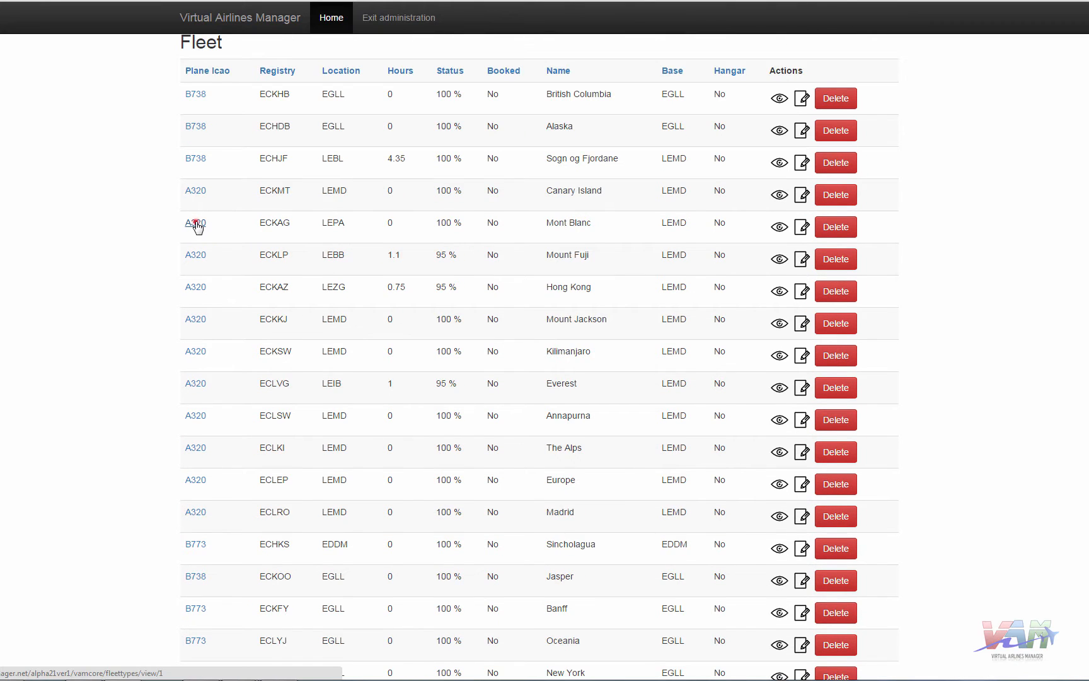
click(196, 224)
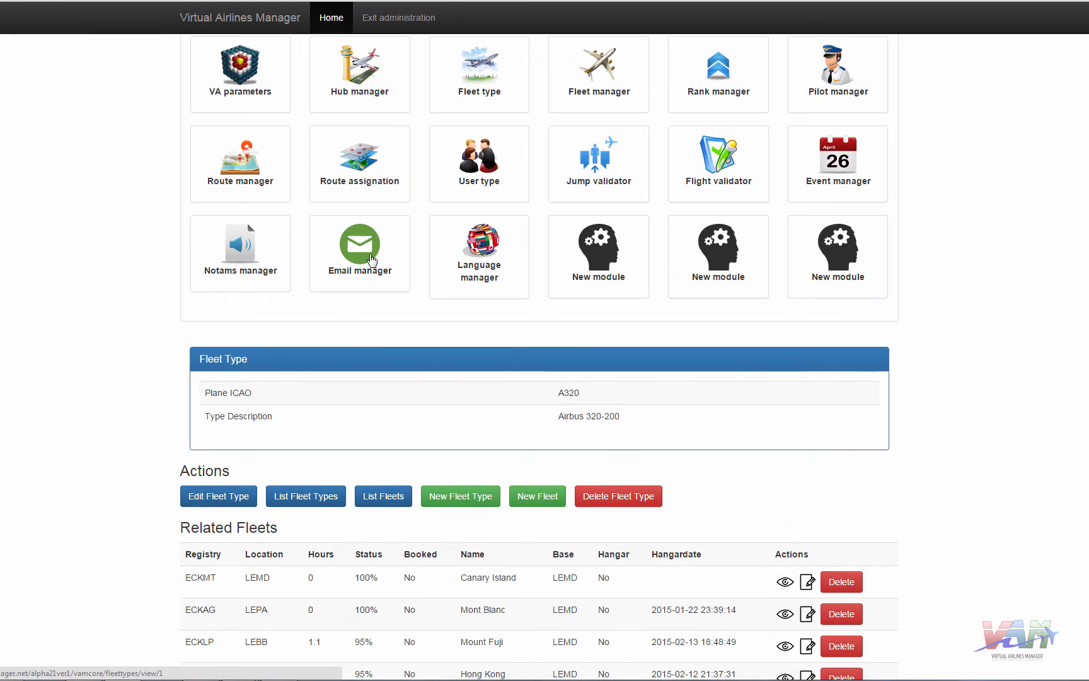
scroll(43, 345, down, 3)
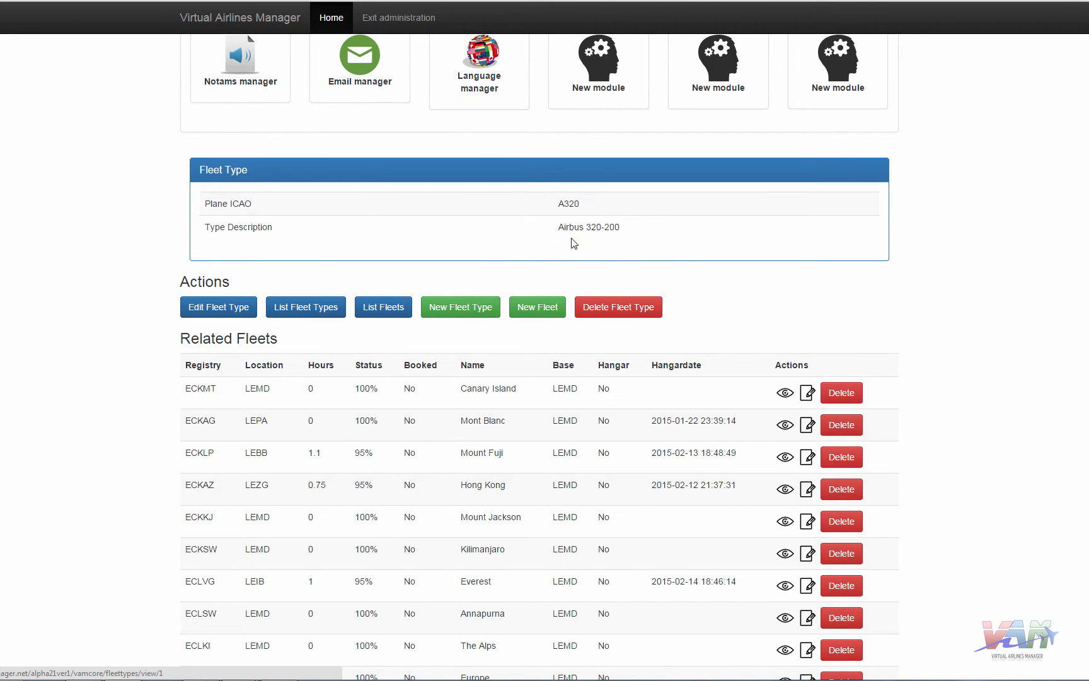
scroll(450, 283, down, 3)
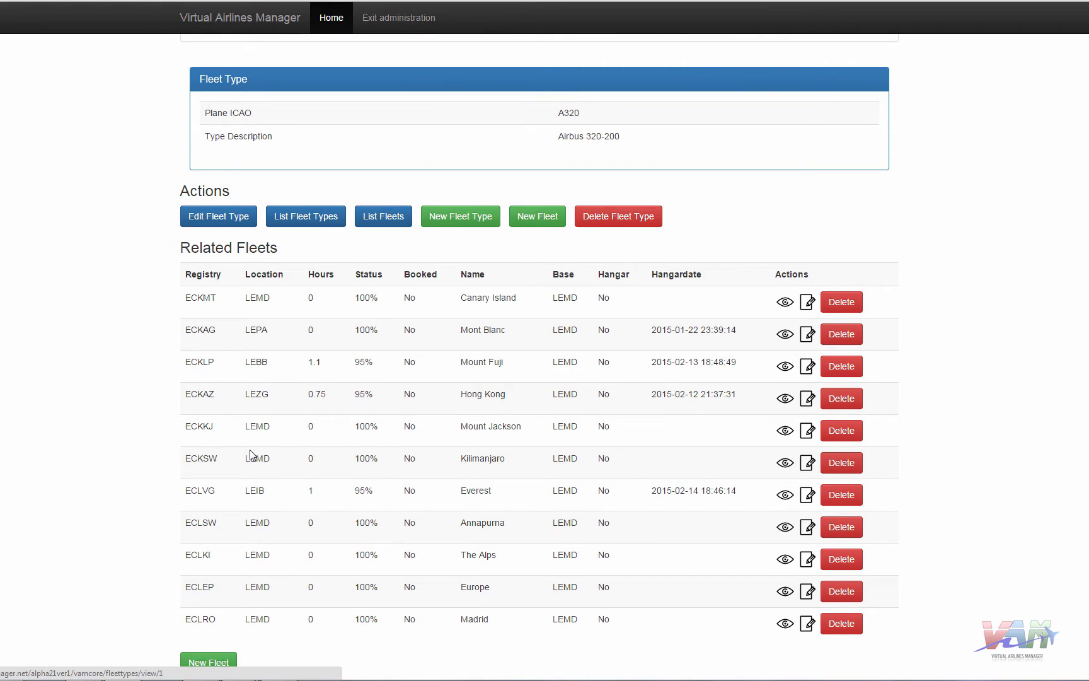
scroll(251, 454, up, 9)
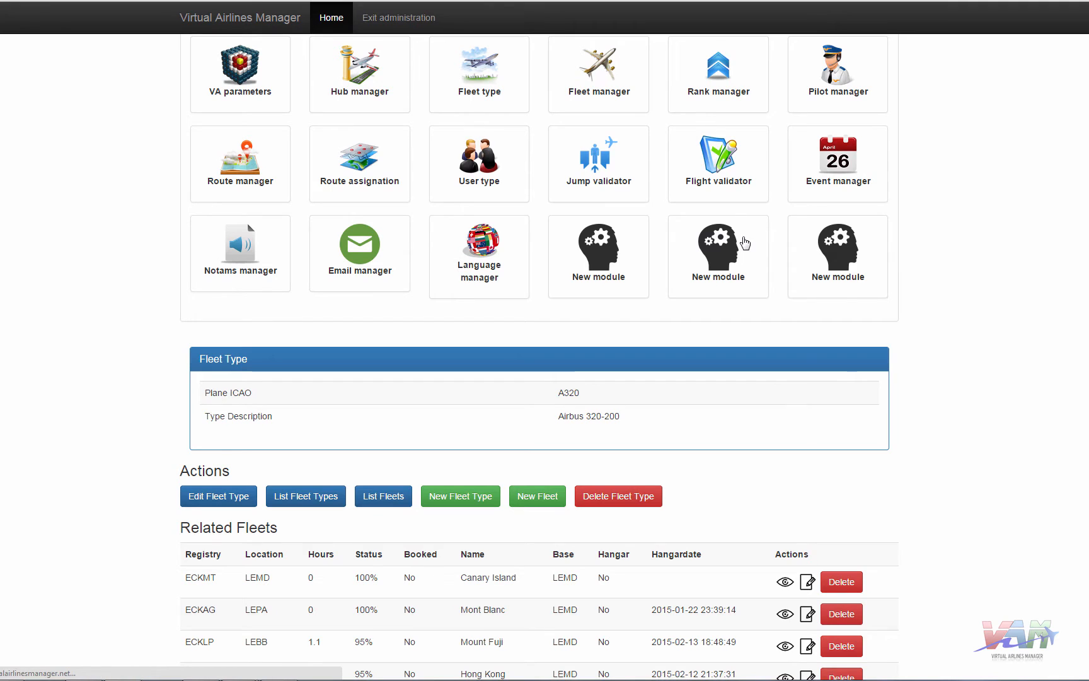
scroll(870, 353, down, 6)
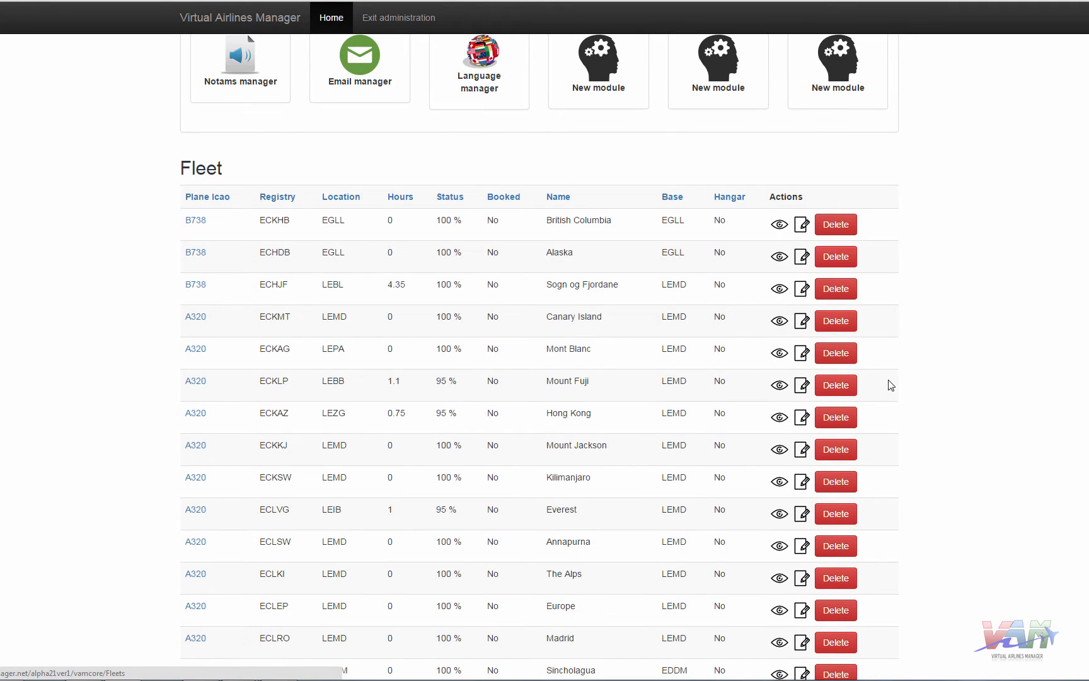
- Change aircraft ECLSW (Annapurna) from type A320 to A330 and submit
click(802, 546)
click(326, 373)
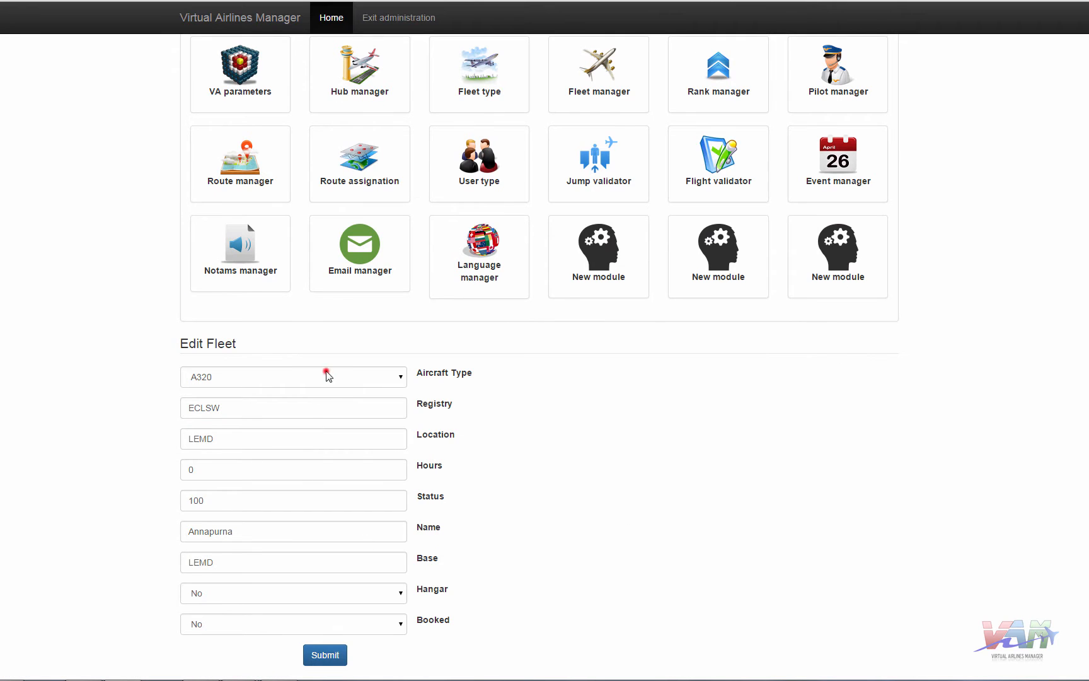
click(218, 404)
click(322, 653)
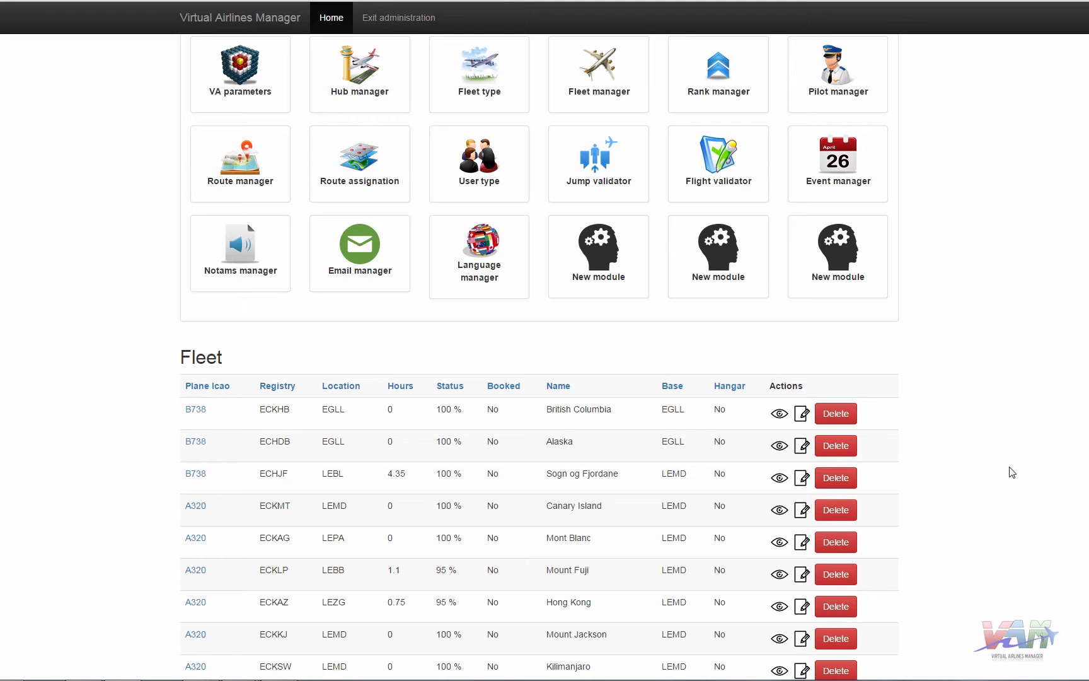
- Open Rank manager and scroll through the list of pilot ranks
click(744, 107)
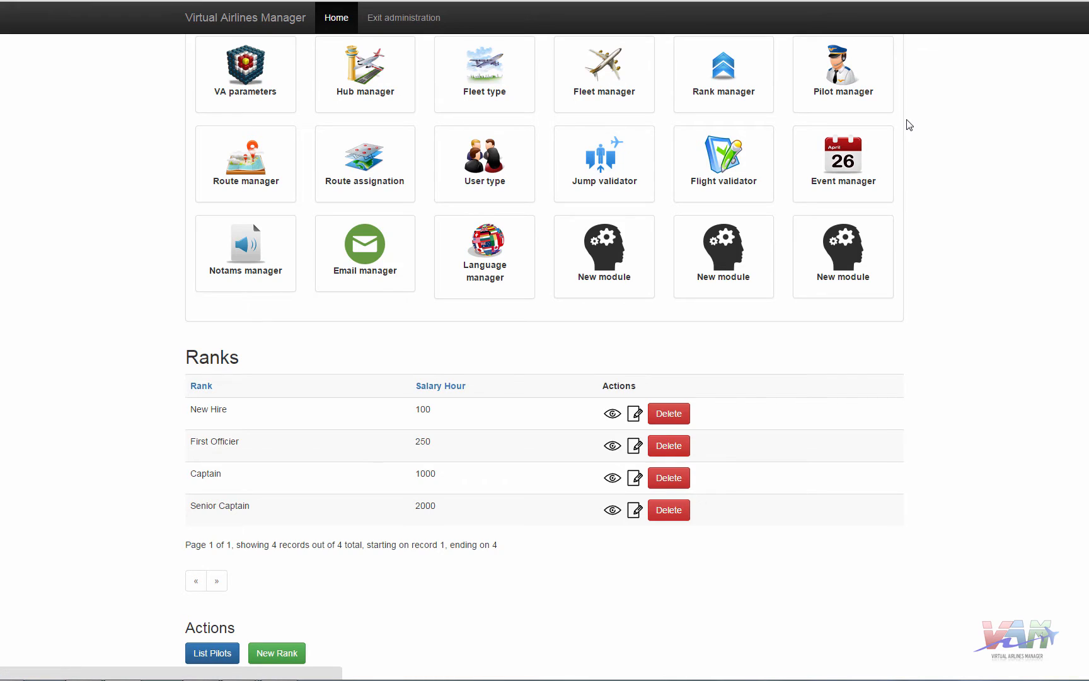
scroll(999, 378, down, 2)
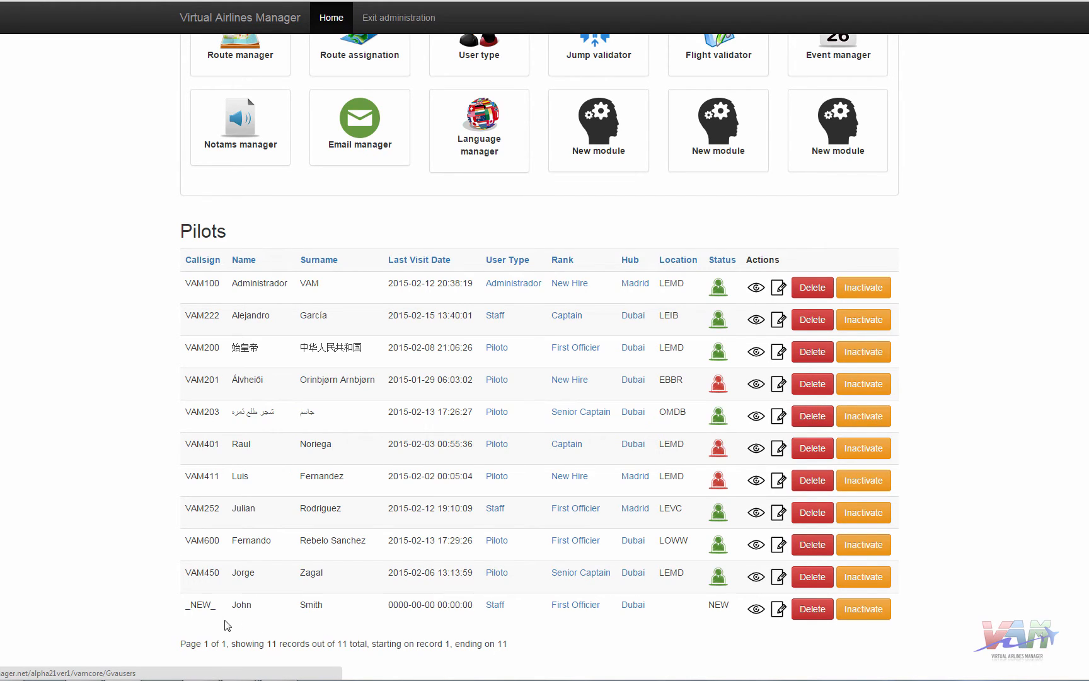
- Set the pending _NEW_ pilot to Active and replace its placeholder callsign
click(778, 610)
click(373, 376)
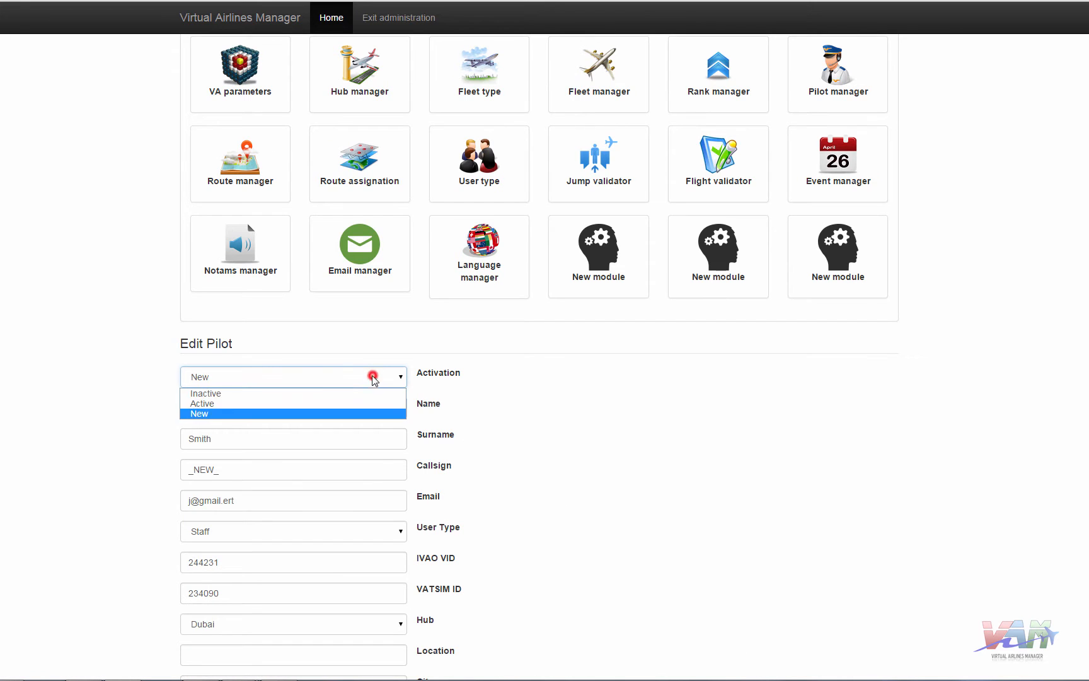
click(218, 404)
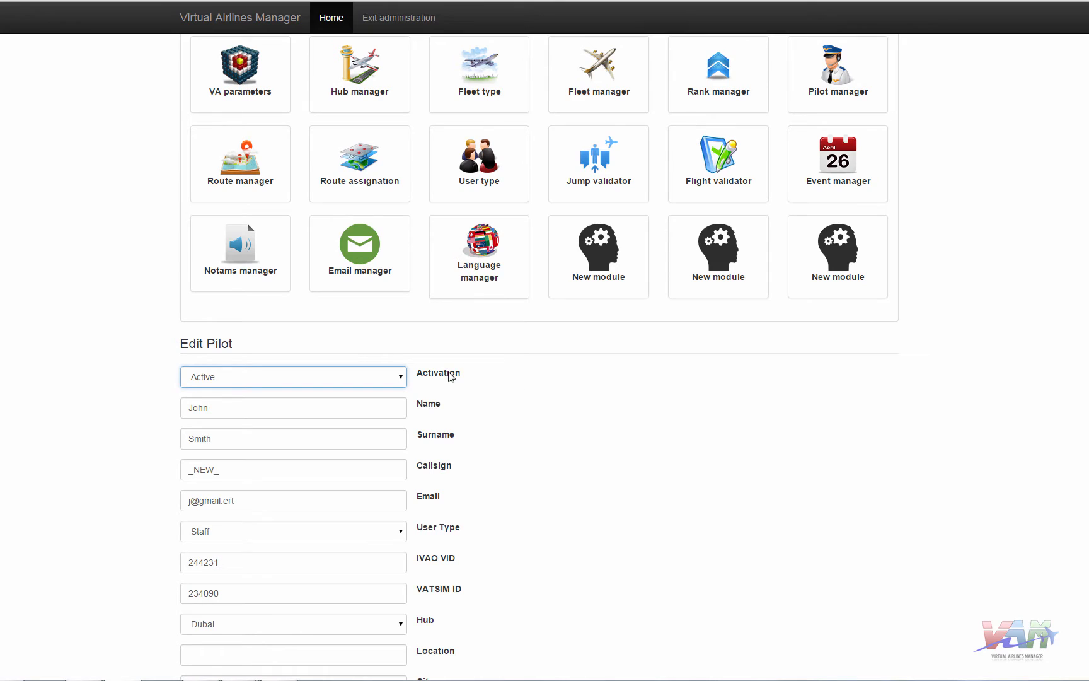
double_click(255, 468)
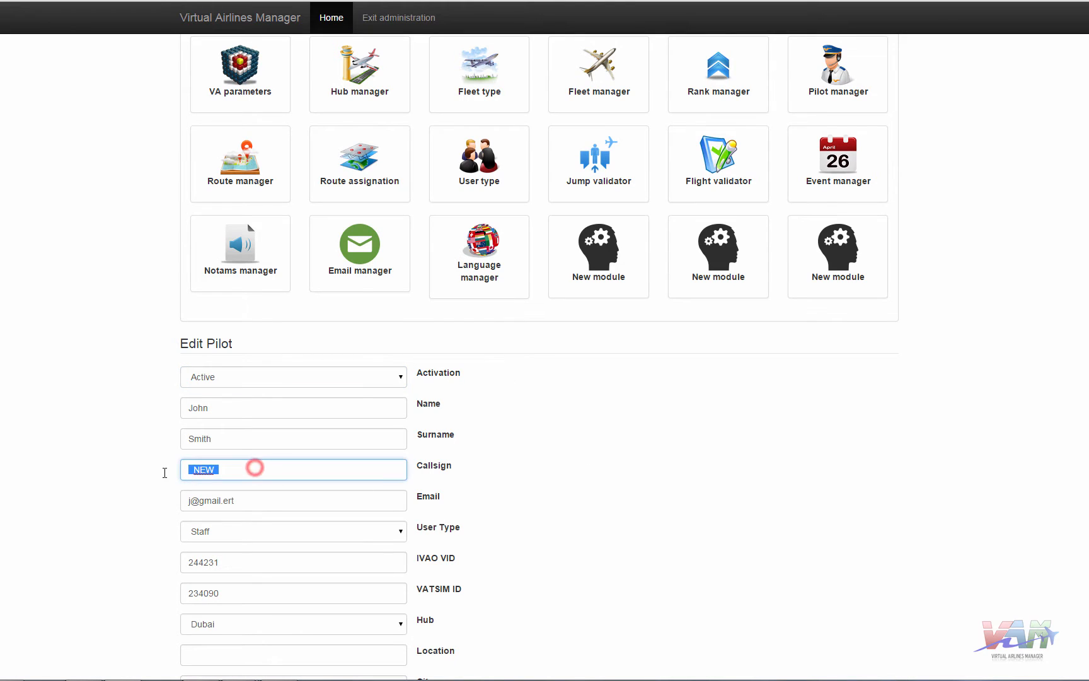
text(VAM)
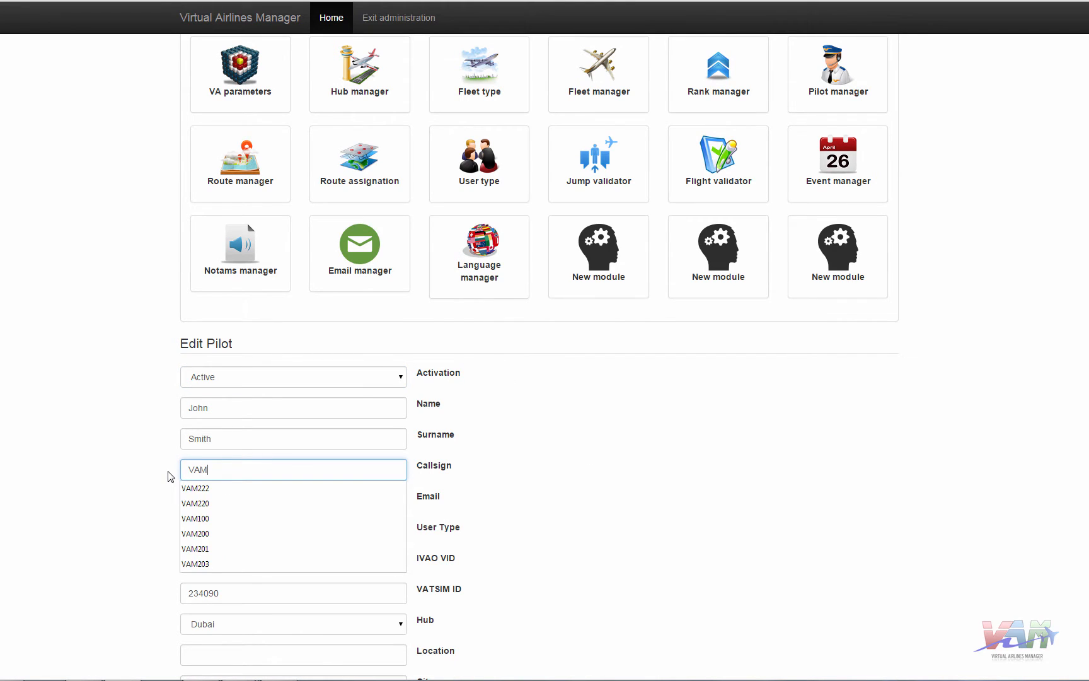
text(800)
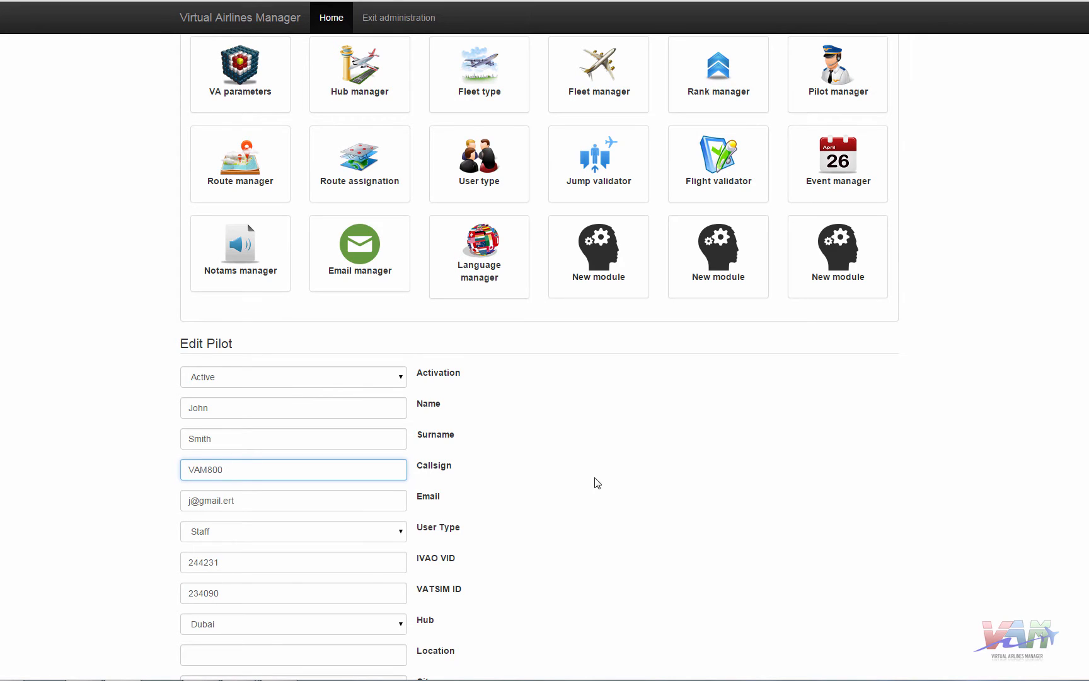
- Set the pilot's location to OMDB, certify it for the A330, and save
click(331, 660)
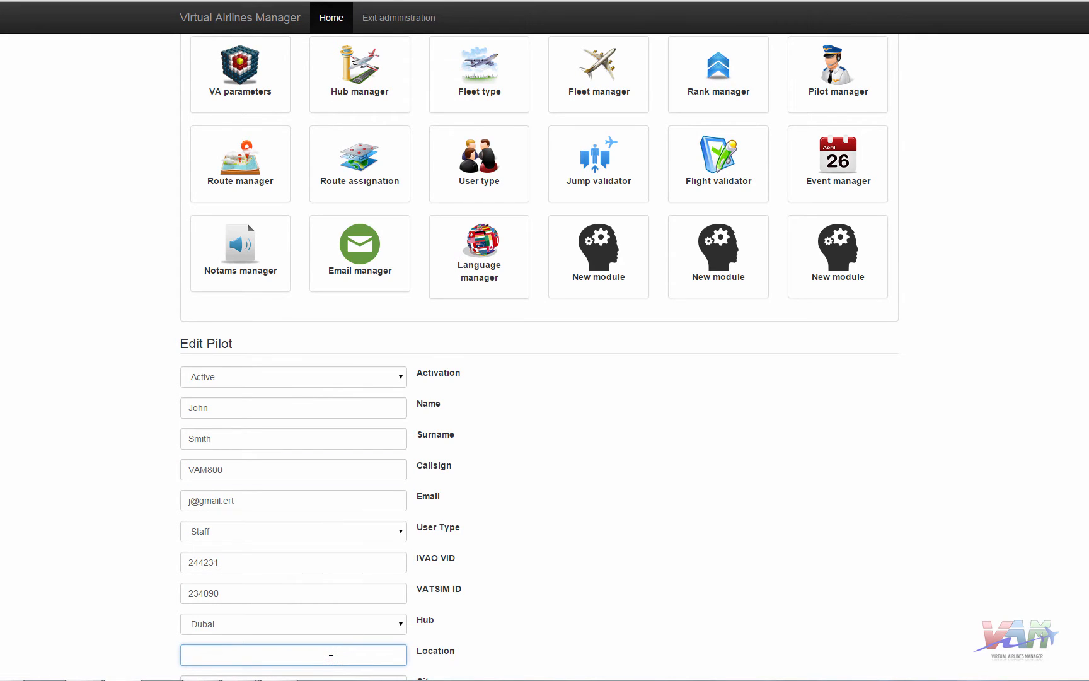
text(OMDB)
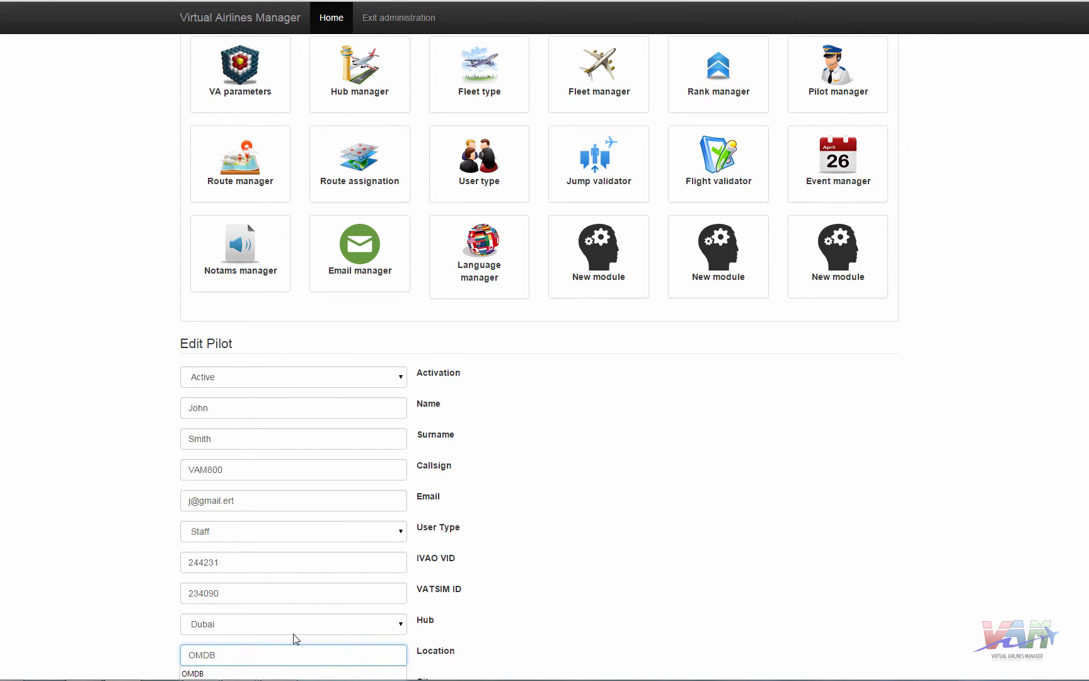
click(98, 540)
scroll(88, 537, down, 3)
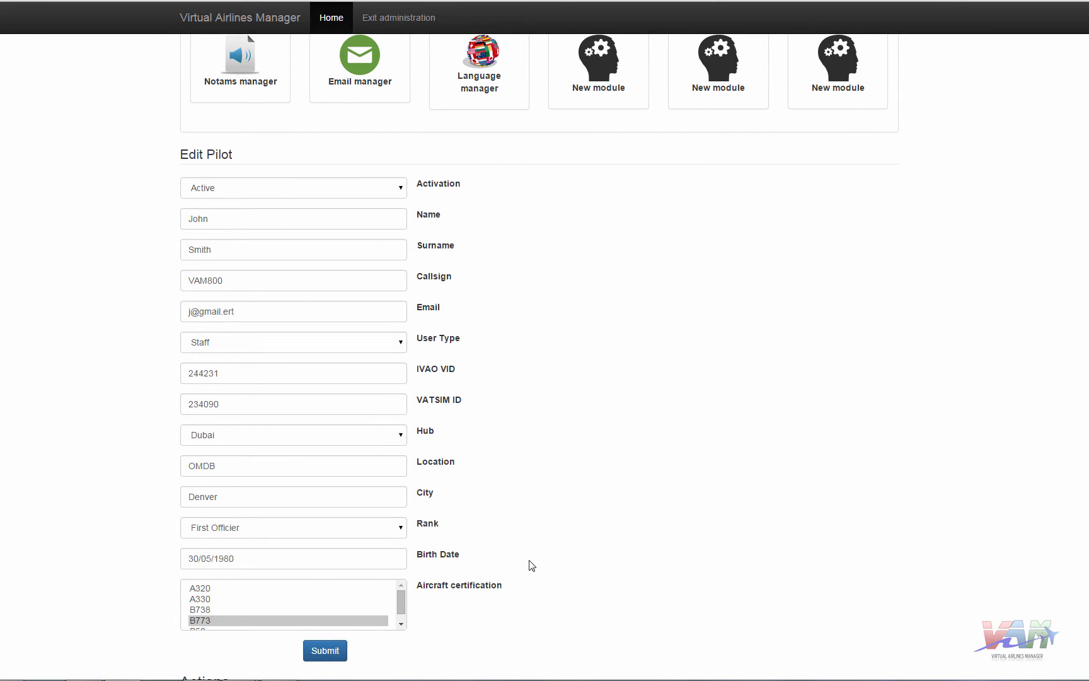
click(204, 600)
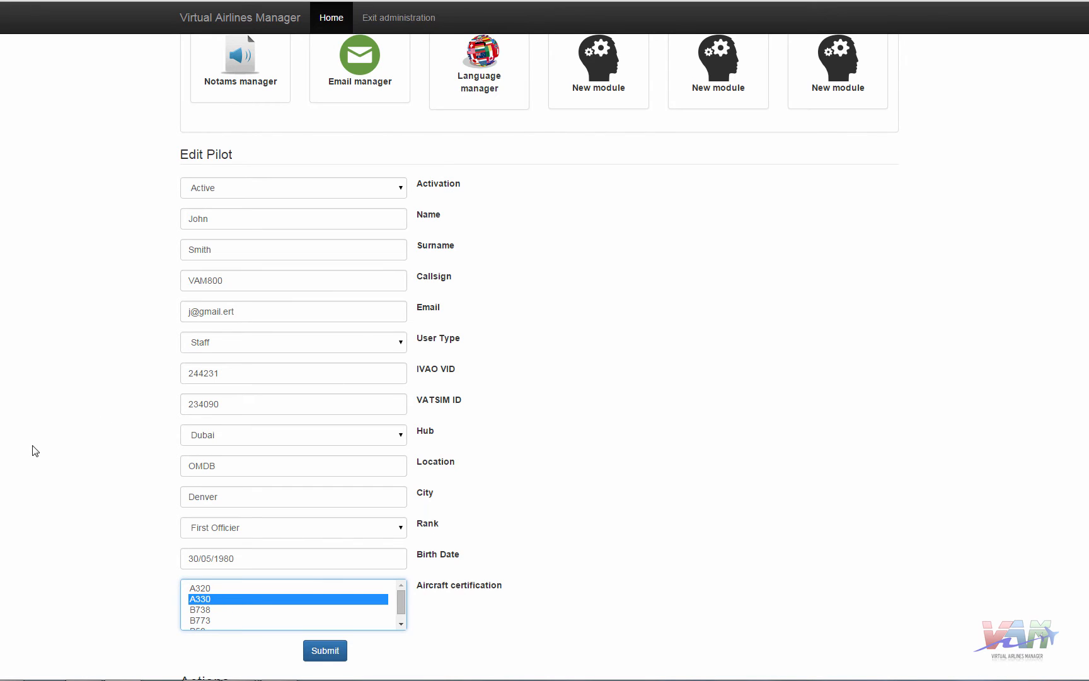
click(318, 657)
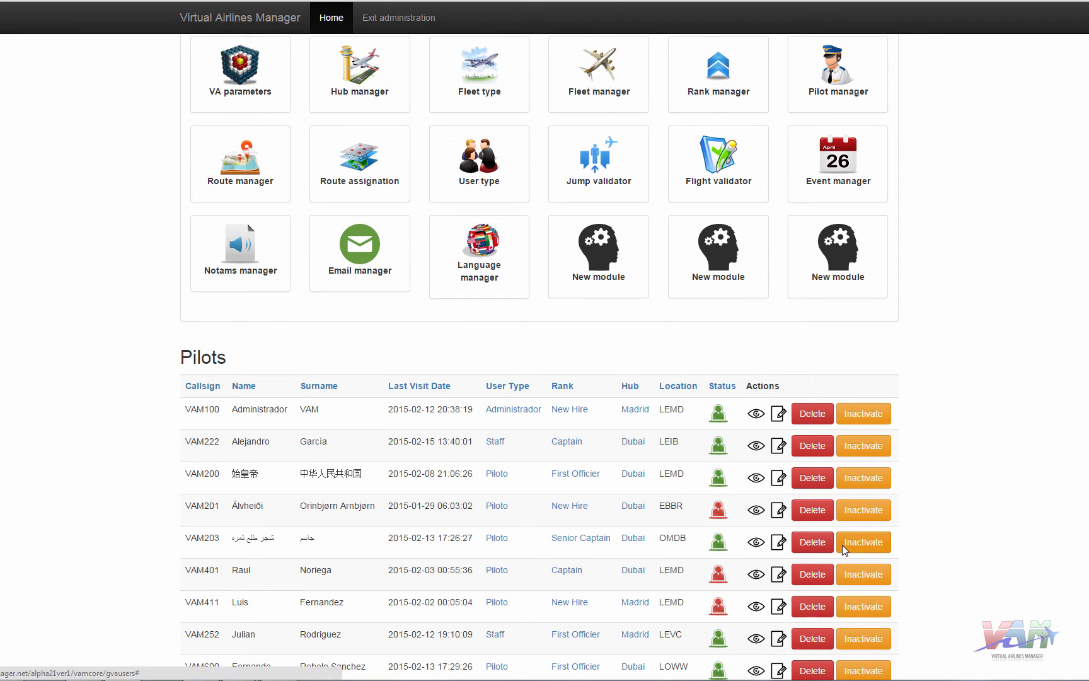
scroll(1059, 442, down, 1)
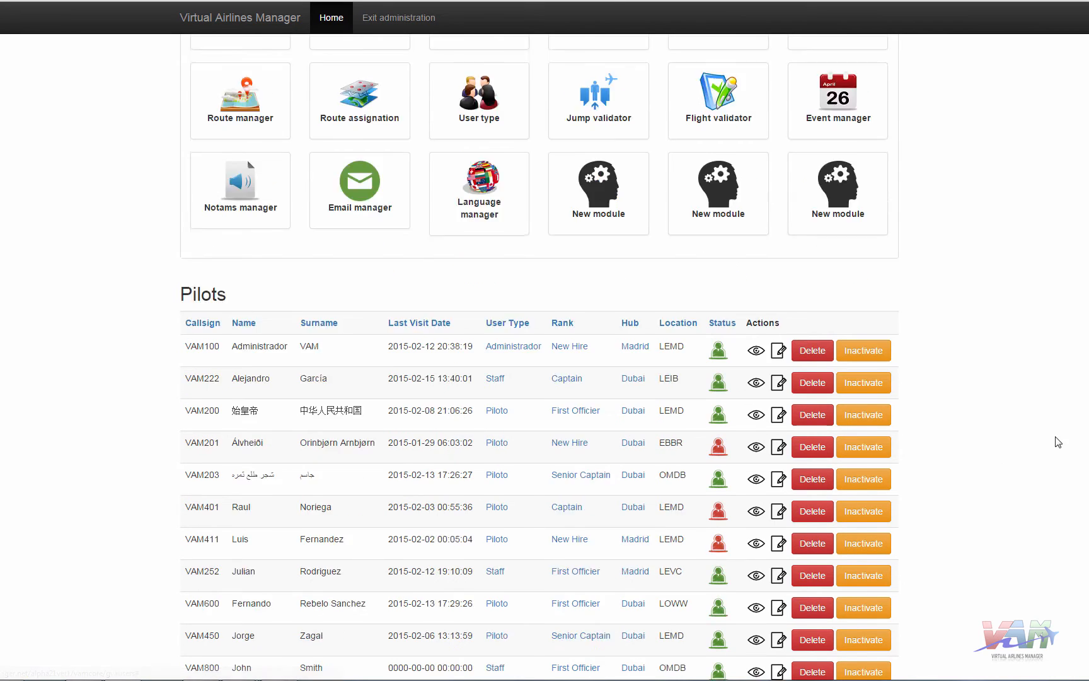
scroll(1058, 443, down, 2)
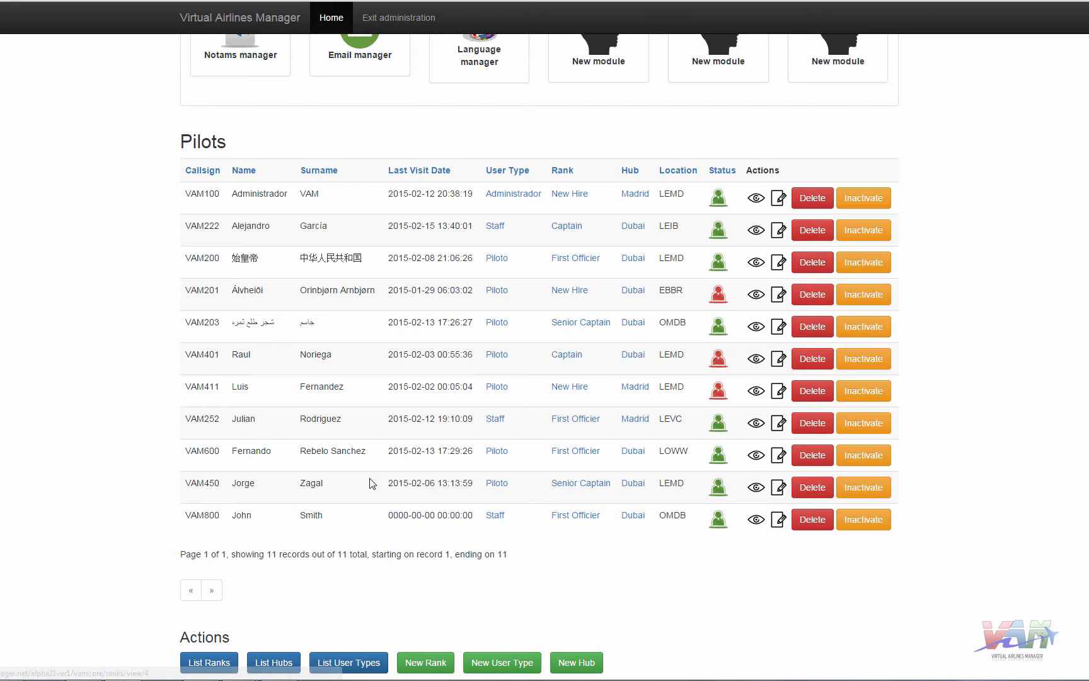
- Inactivate the Senior Captain at LEMD, then set that pilot back to Active and save
click(862, 490)
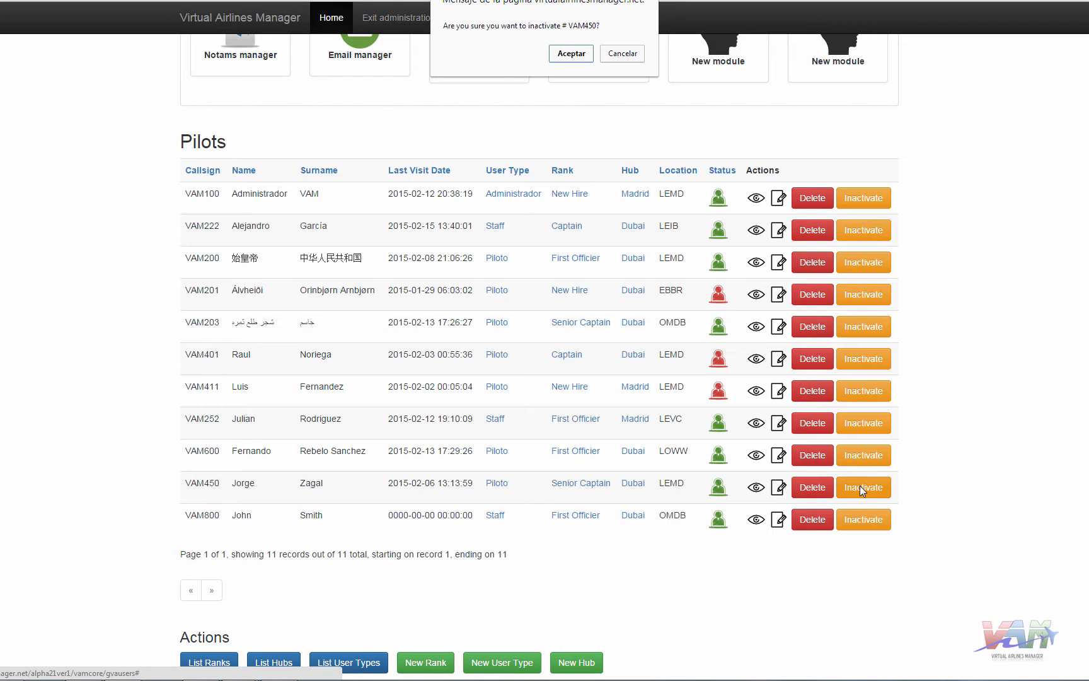
click(591, 54)
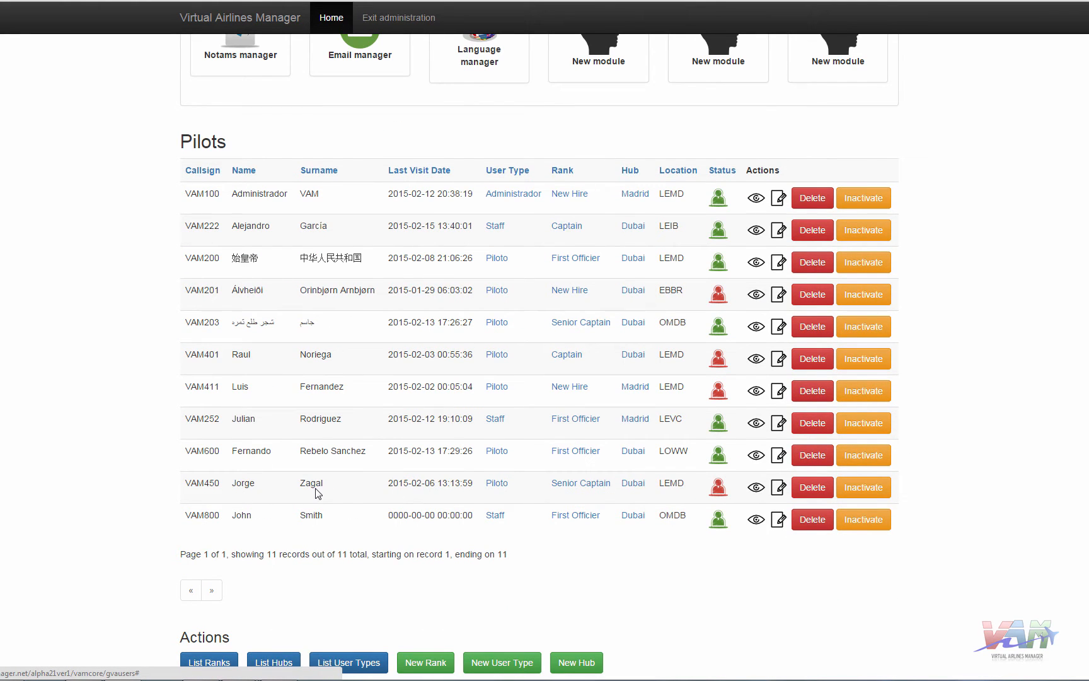
click(779, 488)
click(400, 378)
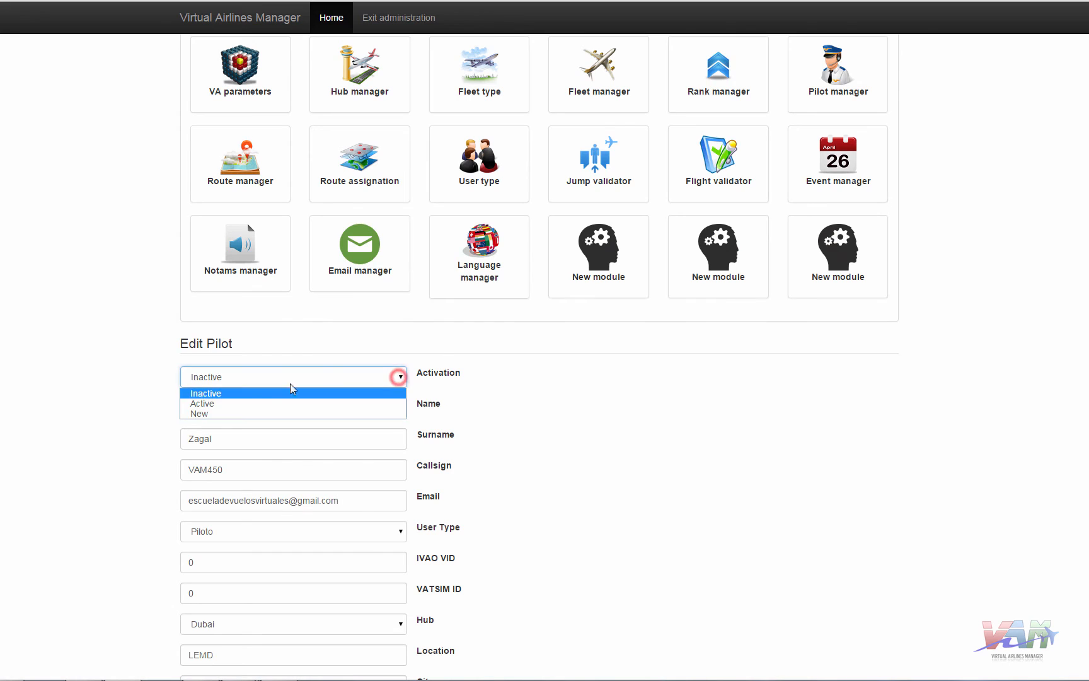
click(231, 403)
scroll(663, 421, down, 4)
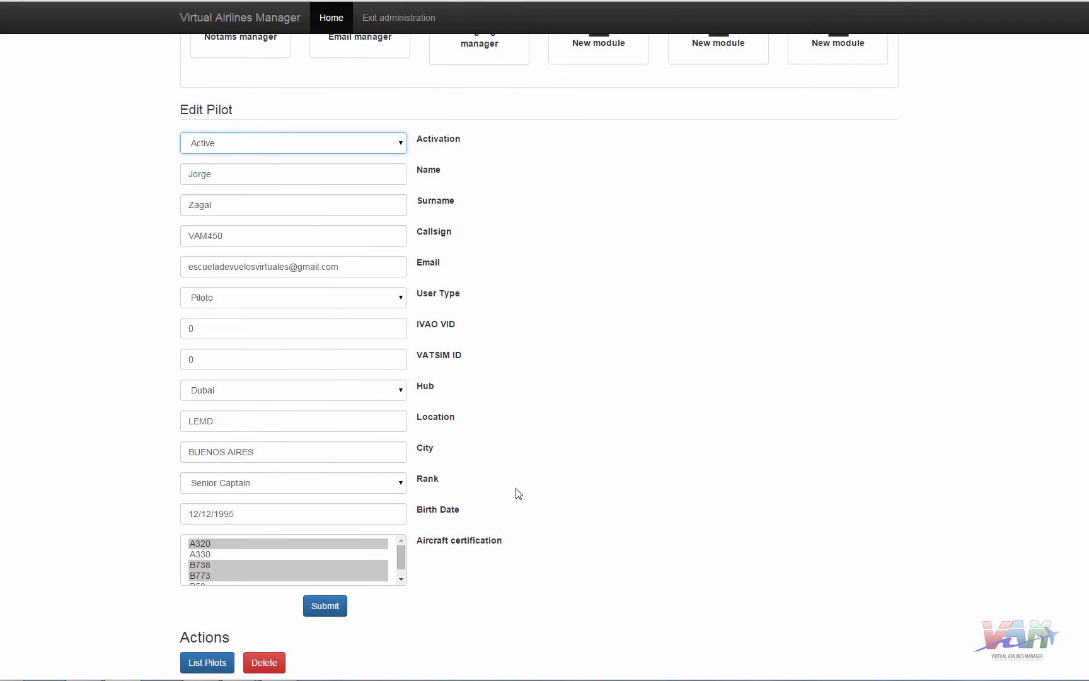
click(324, 608)
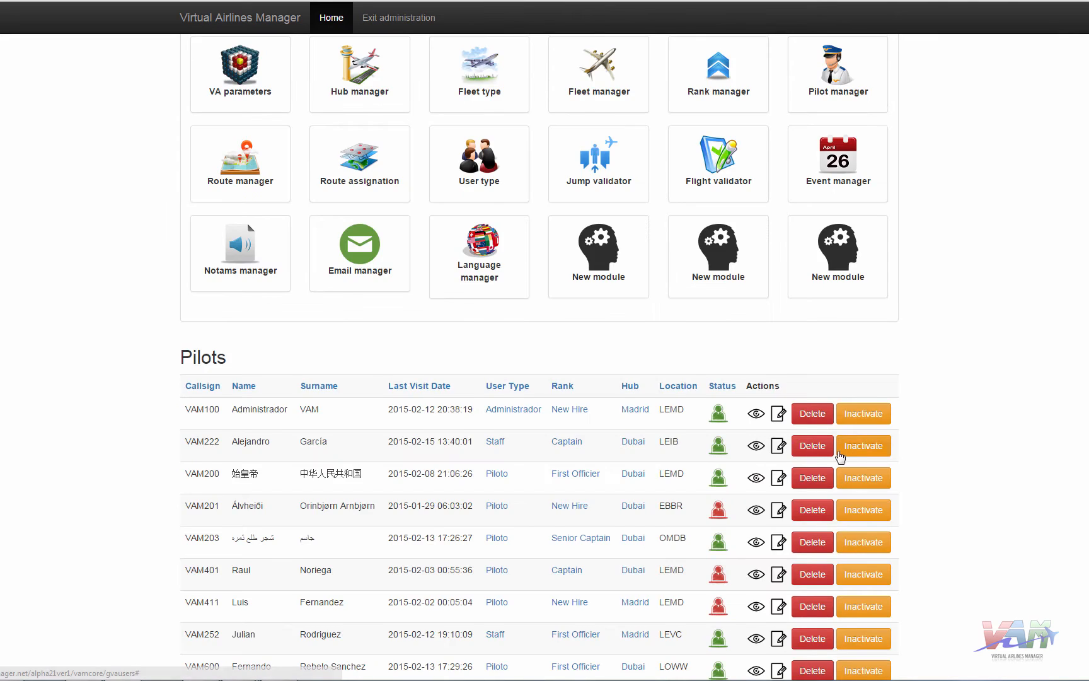
scroll(760, 466, down, 3)
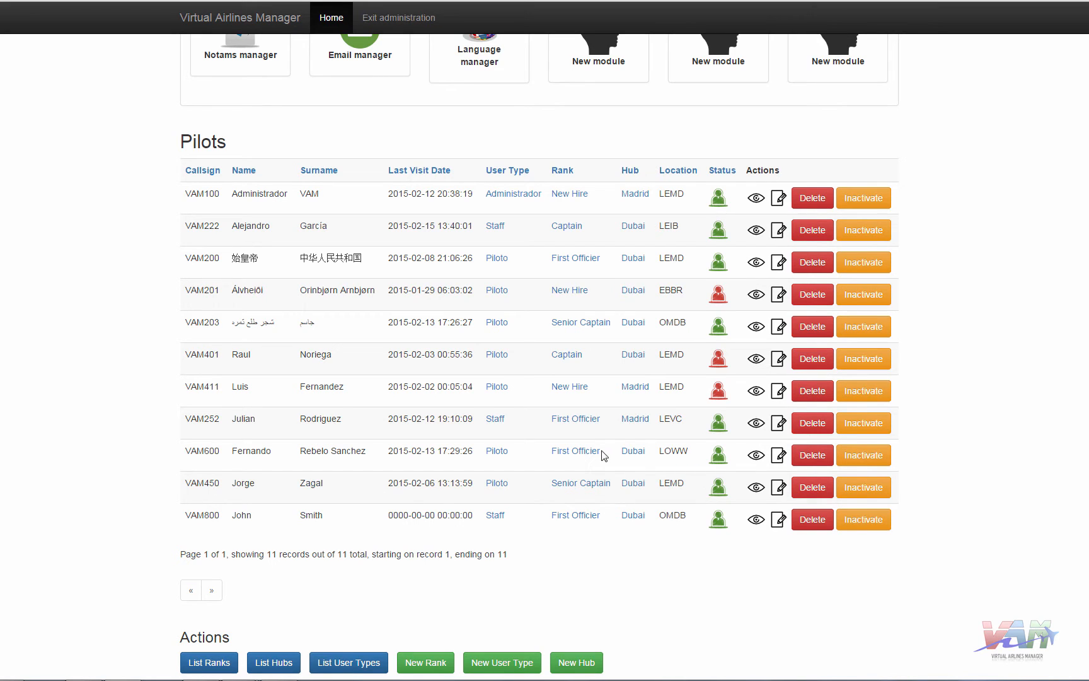
scroll(632, 441, up, 3)
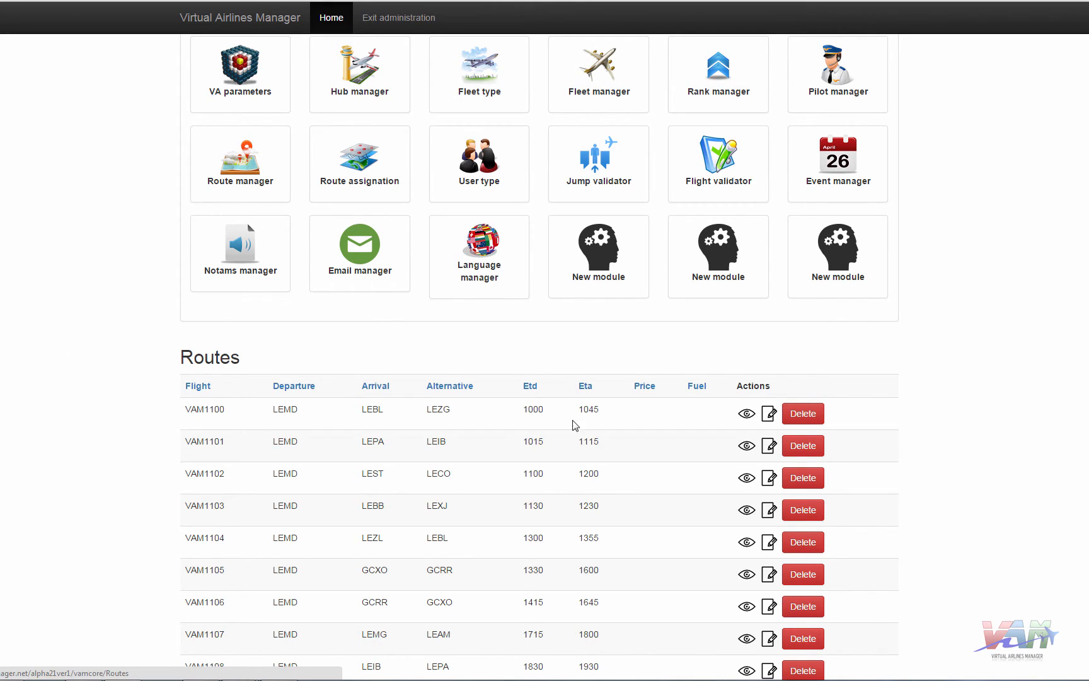
- Edit route VAM1100 (LEMD to LEBL), select aircraft types A320 and B738, and submit
double_click(283, 409)
double_click(372, 410)
click(769, 416)
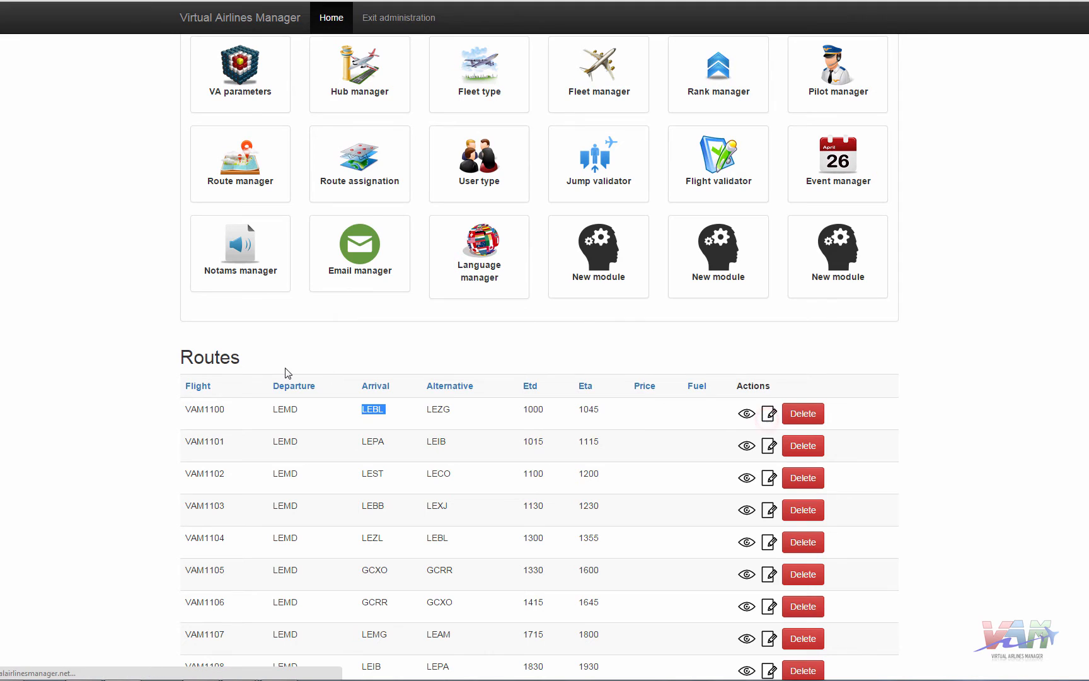
scroll(25, 356, down, 3)
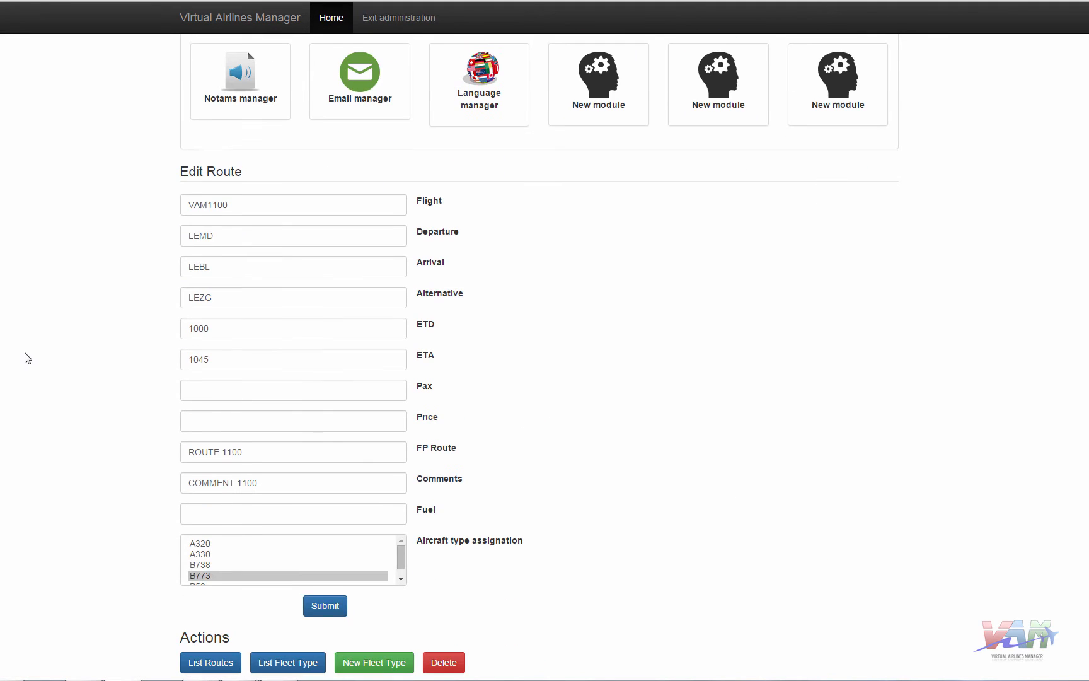
click(214, 579)
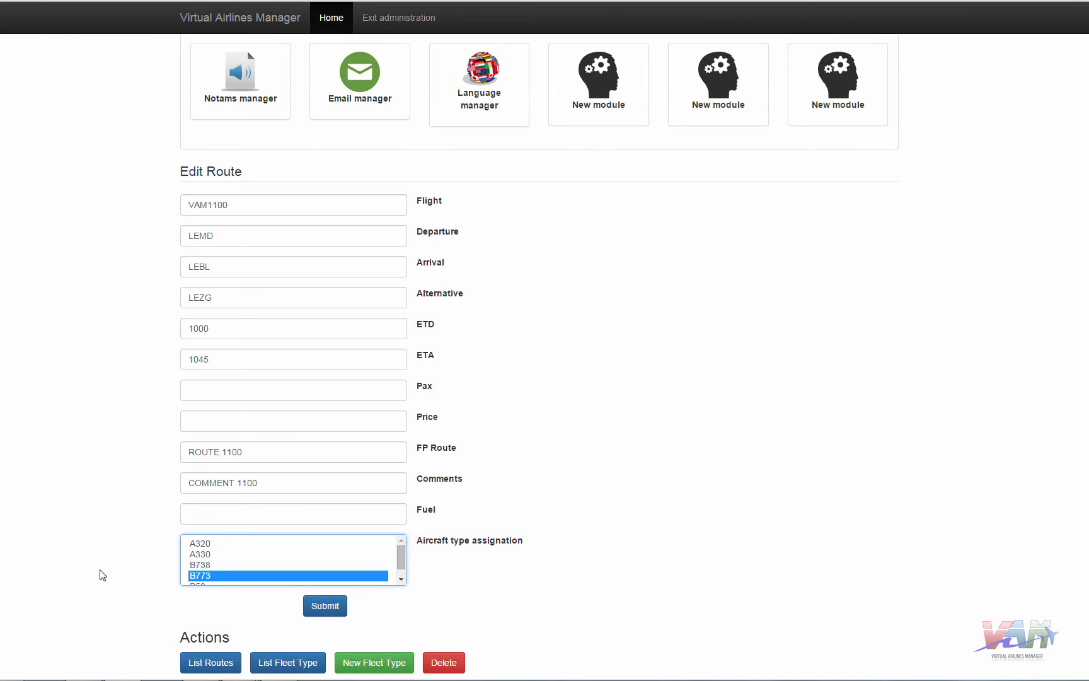
click(210, 544)
ctrl+click(204, 565)
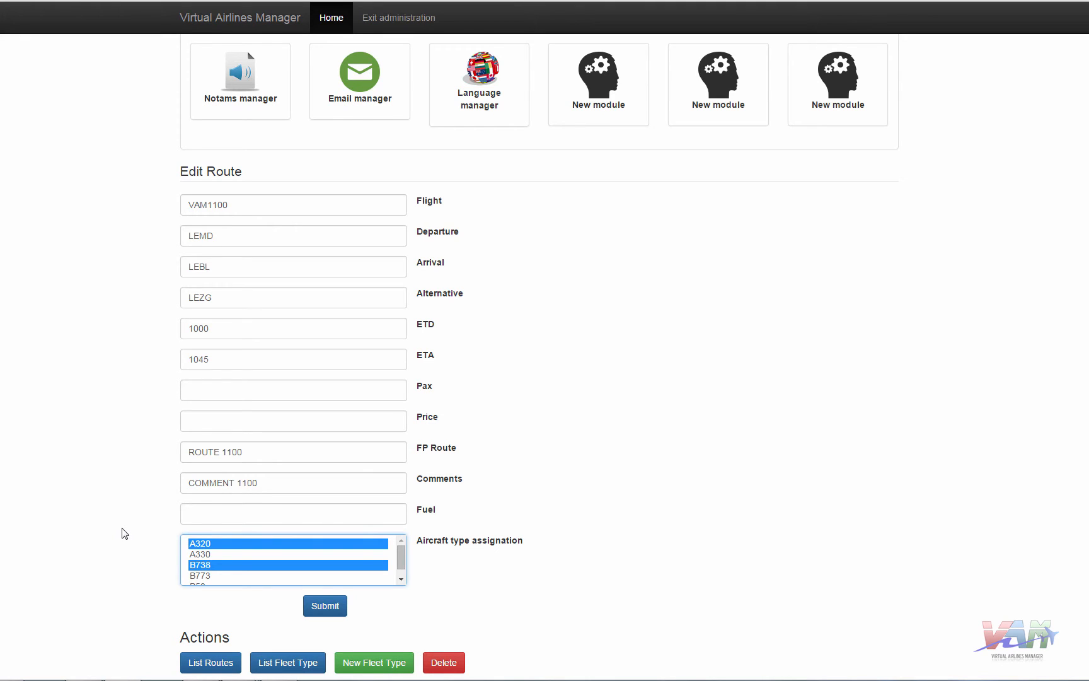
click(317, 612)
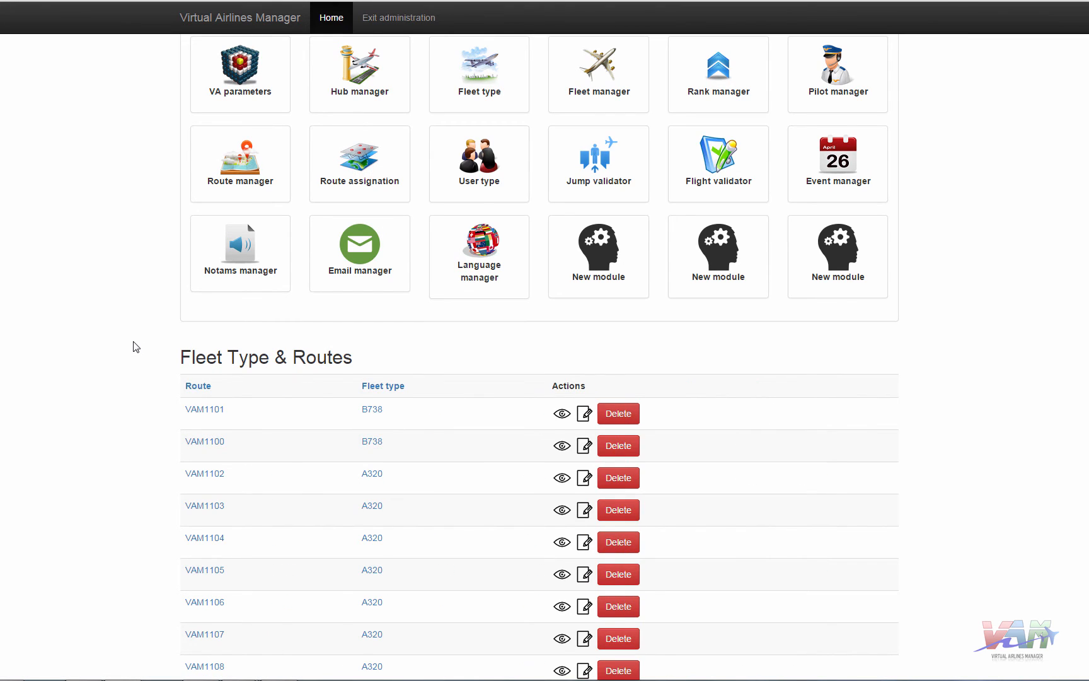
- Sort Fleet Type & Routes by route and view VAM1100: LEMD to LEBL, alternate LEZG, ETD 1000
scroll(133, 347, down, 1)
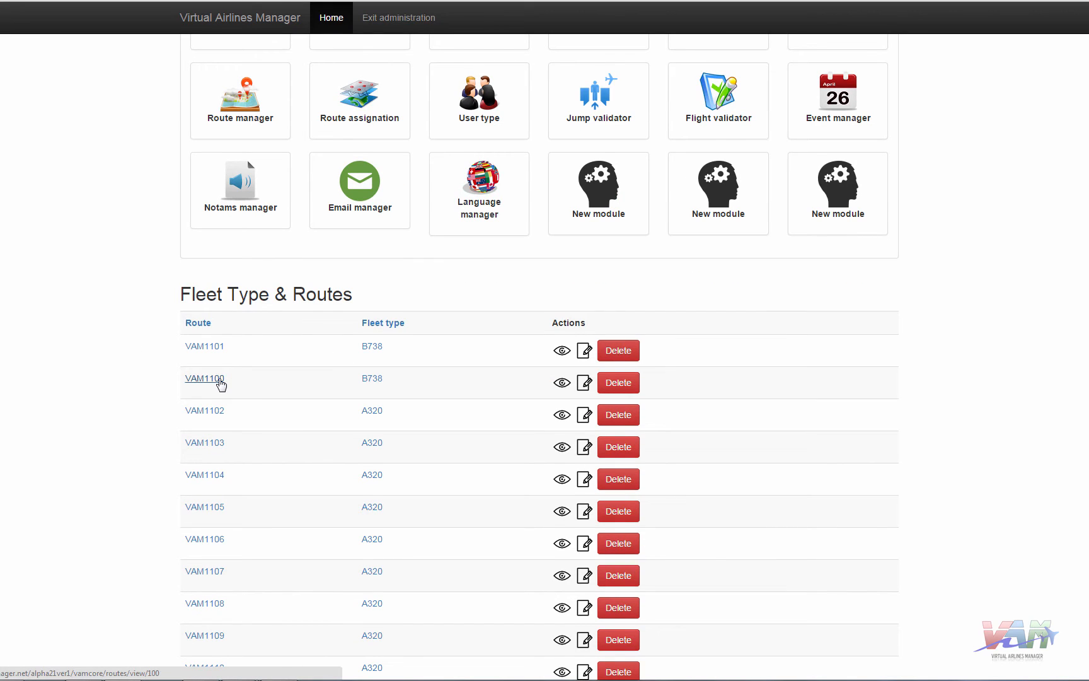
click(198, 323)
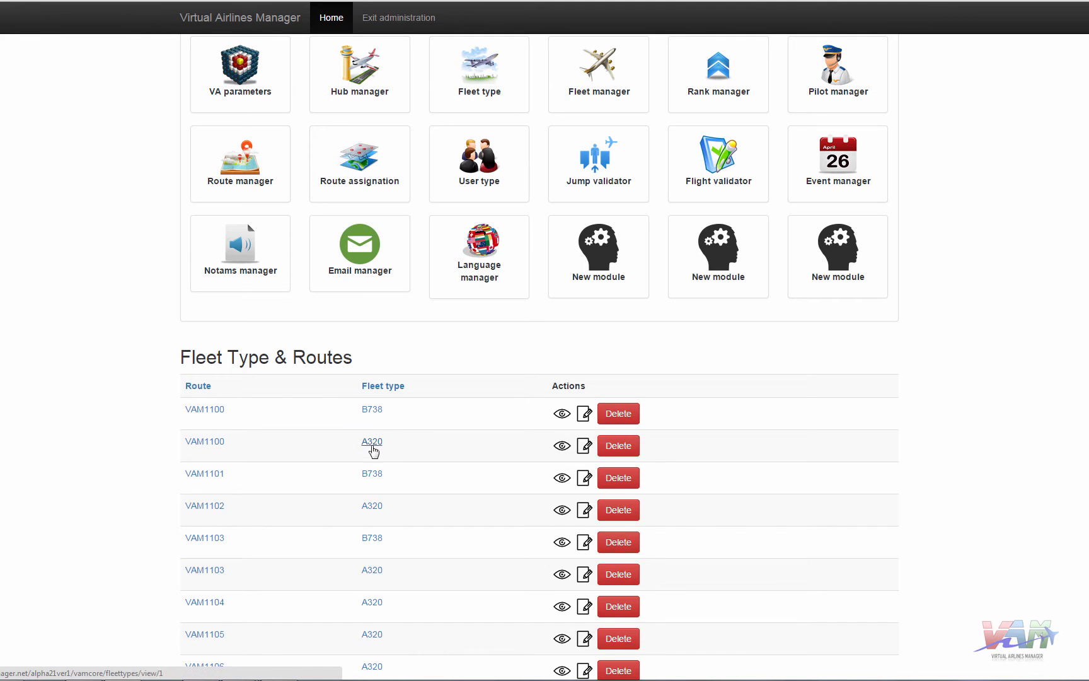
click(210, 409)
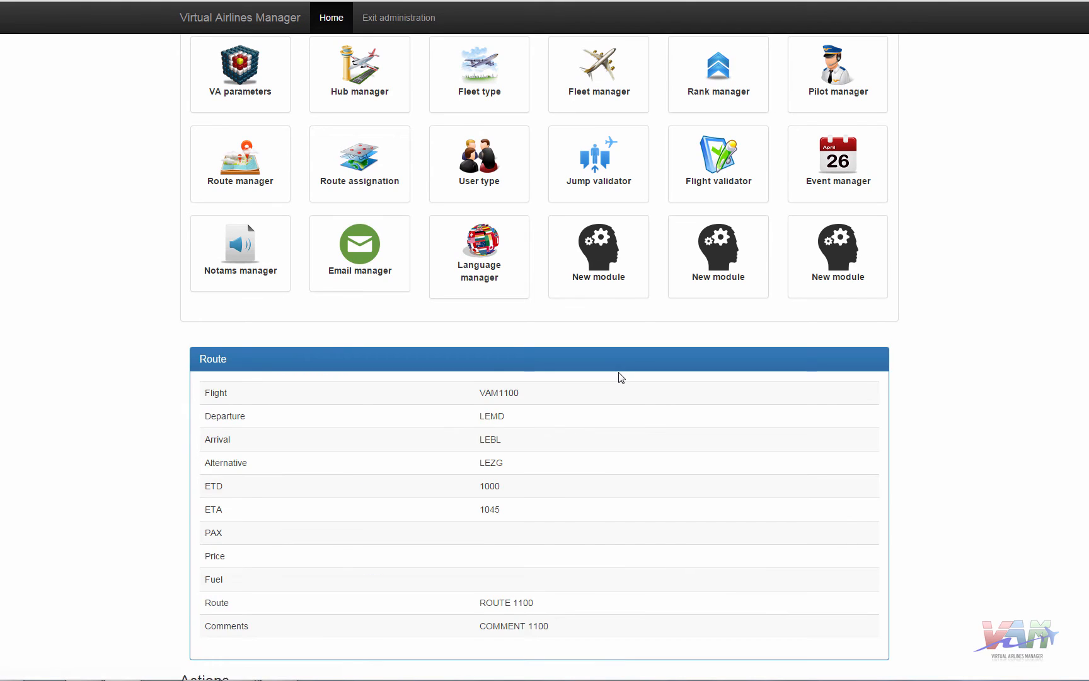
scroll(341, 431, down, 3)
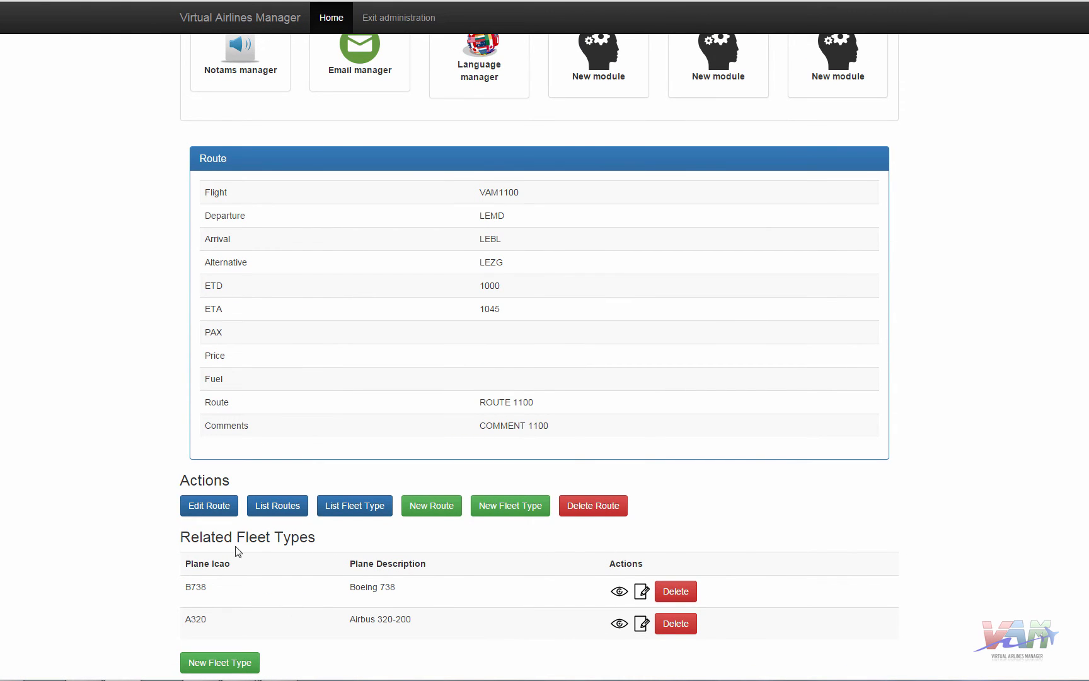
scroll(75, 507, up, 3)
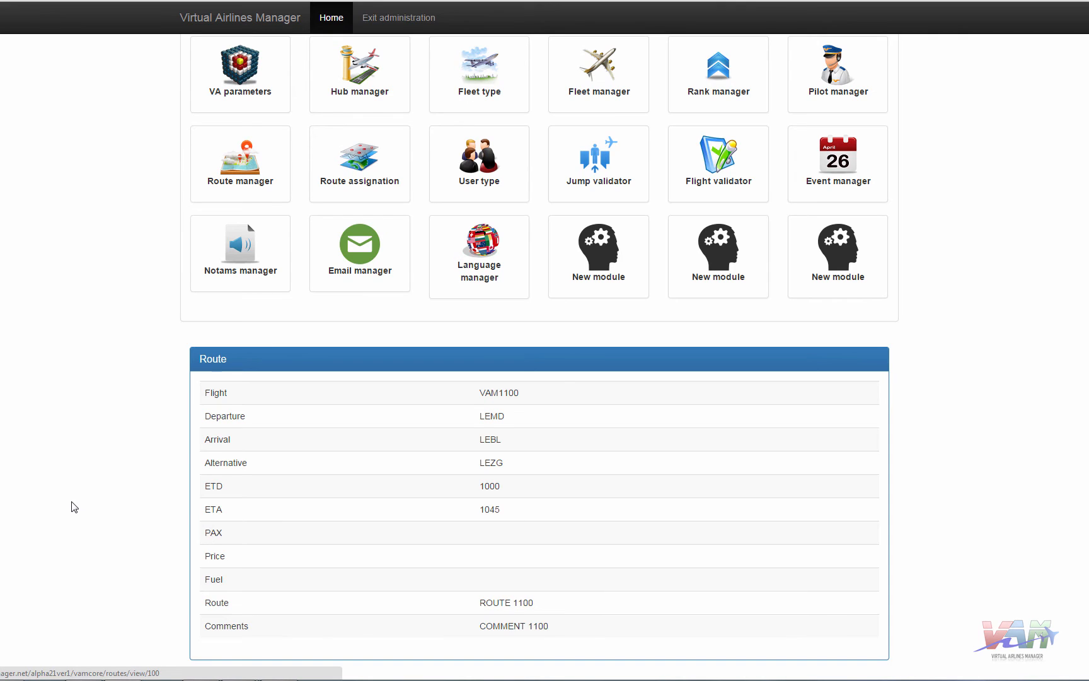
scroll(63, 517, down, 1)
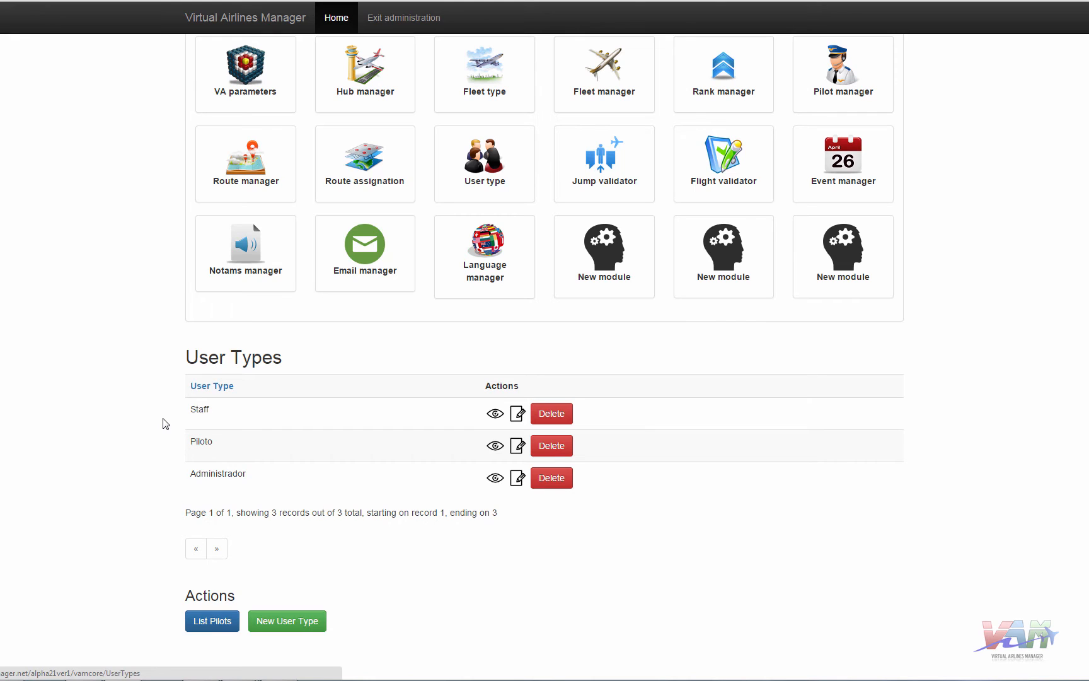
- Open the Jump validator page, then the Flights Validation list of 11 pending flights
click(600, 166)
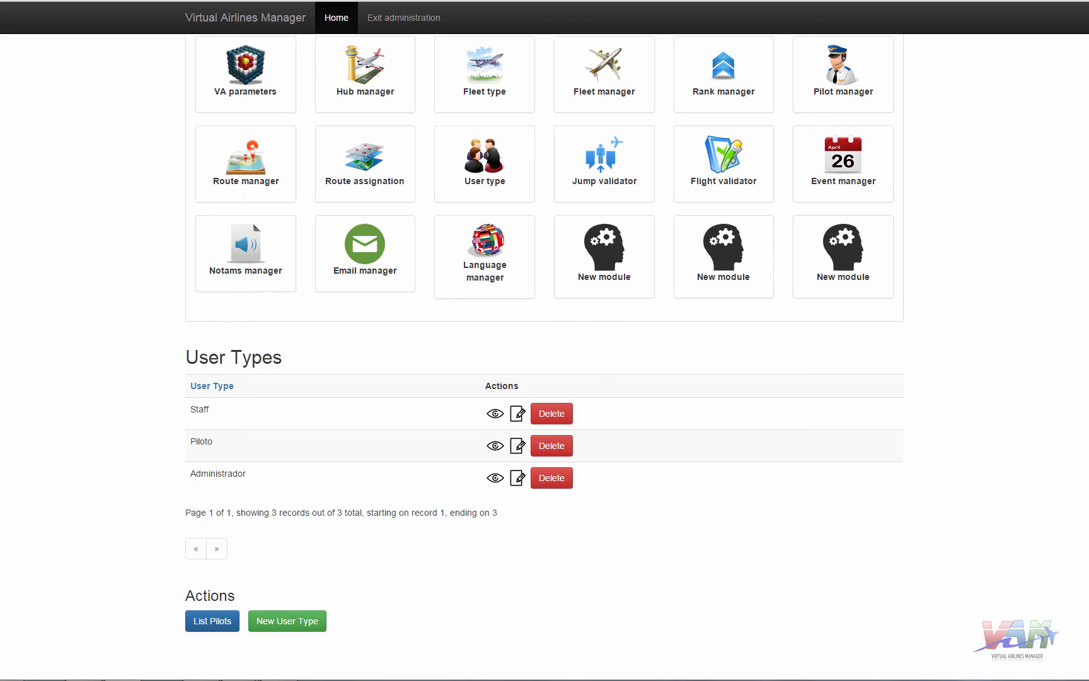
click(728, 165)
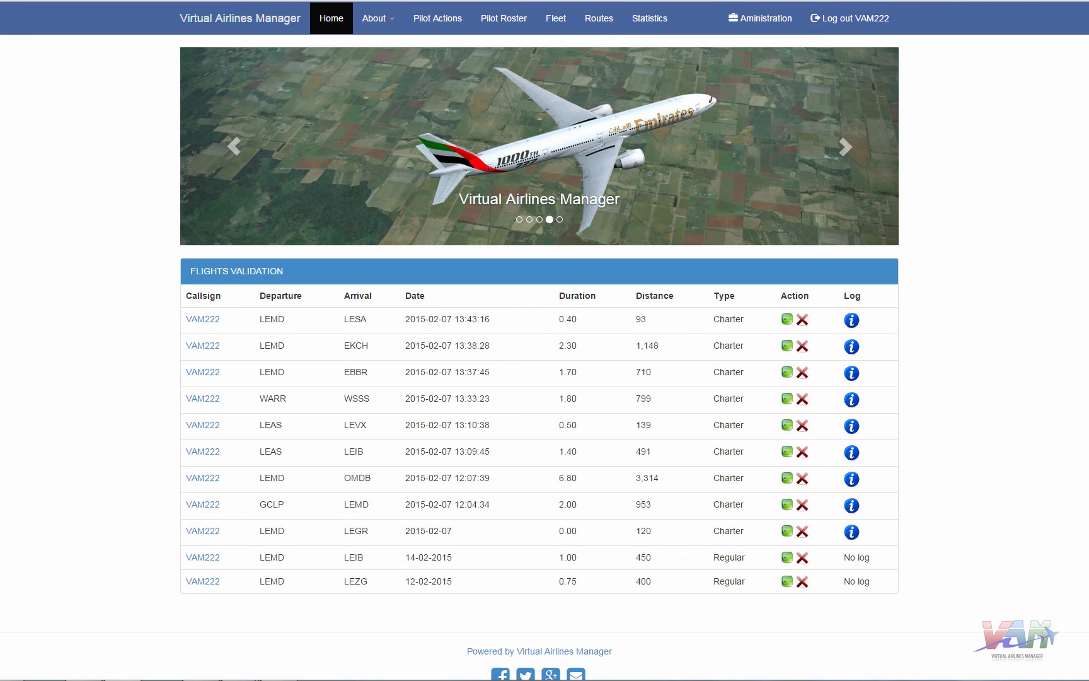
- Approve the LEMD–LESA charter flight and reject the LEMD–EKCH flight
click(787, 319)
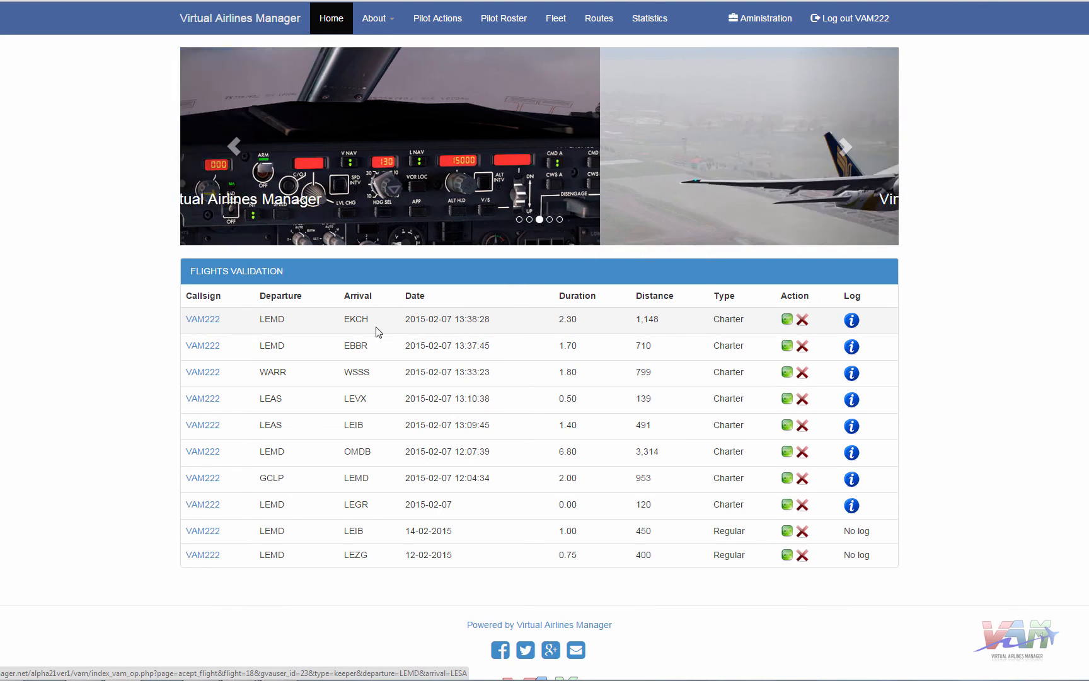
click(805, 323)
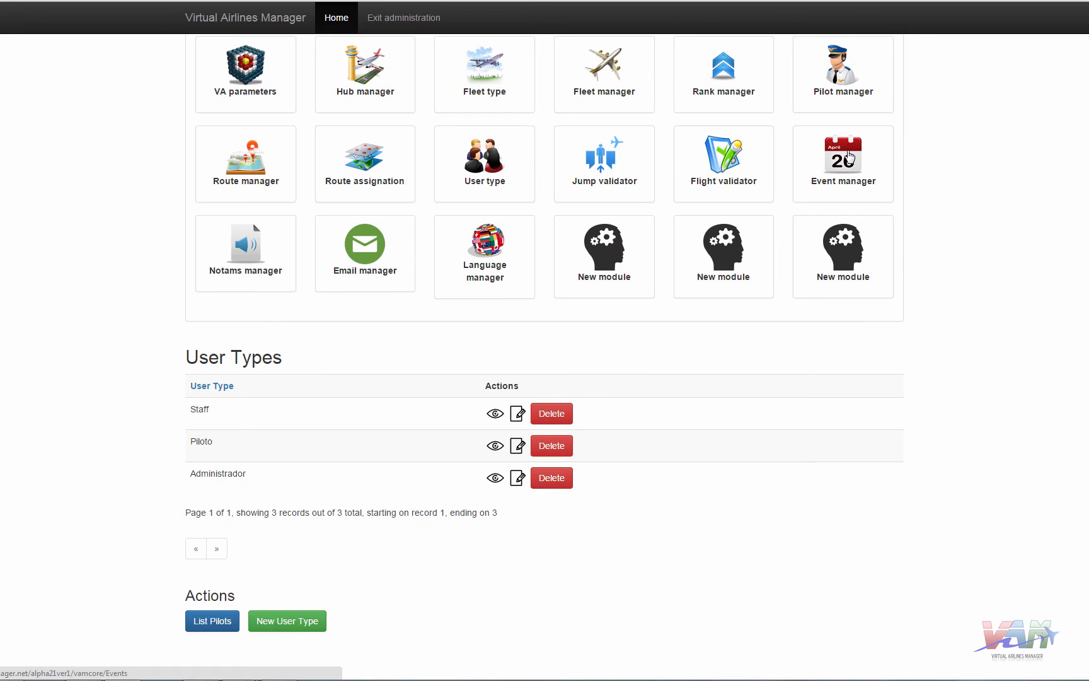
- Open the Event manager, then the Notams list with NOTAM 01/2015 and NOTAM ALPHA FEB2015
click(851, 155)
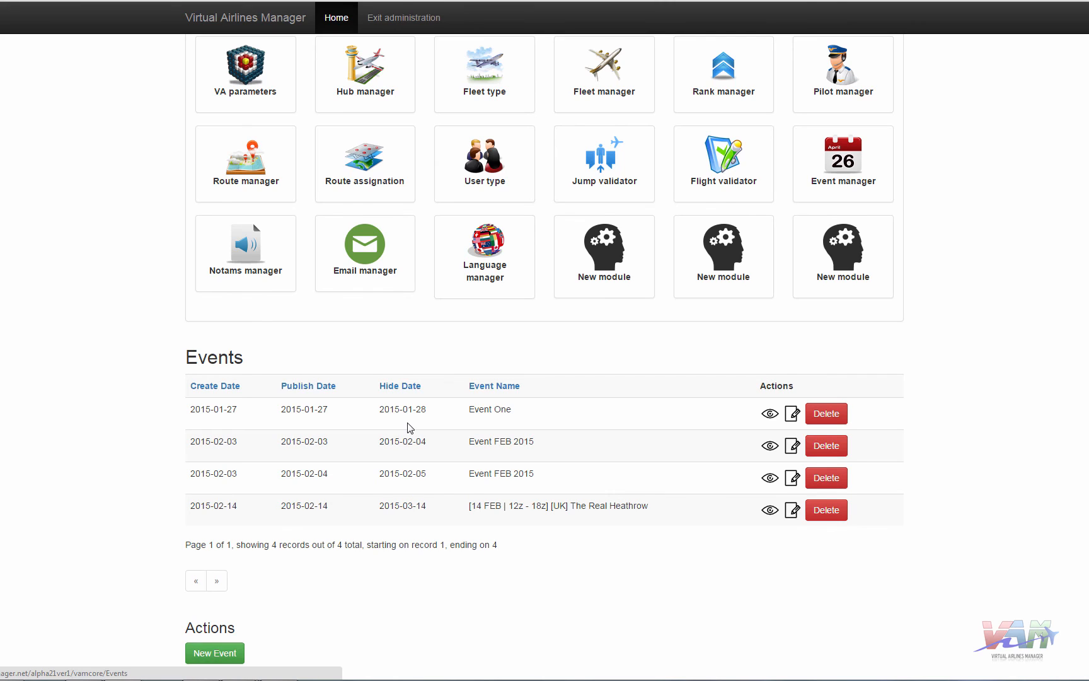
click(252, 263)
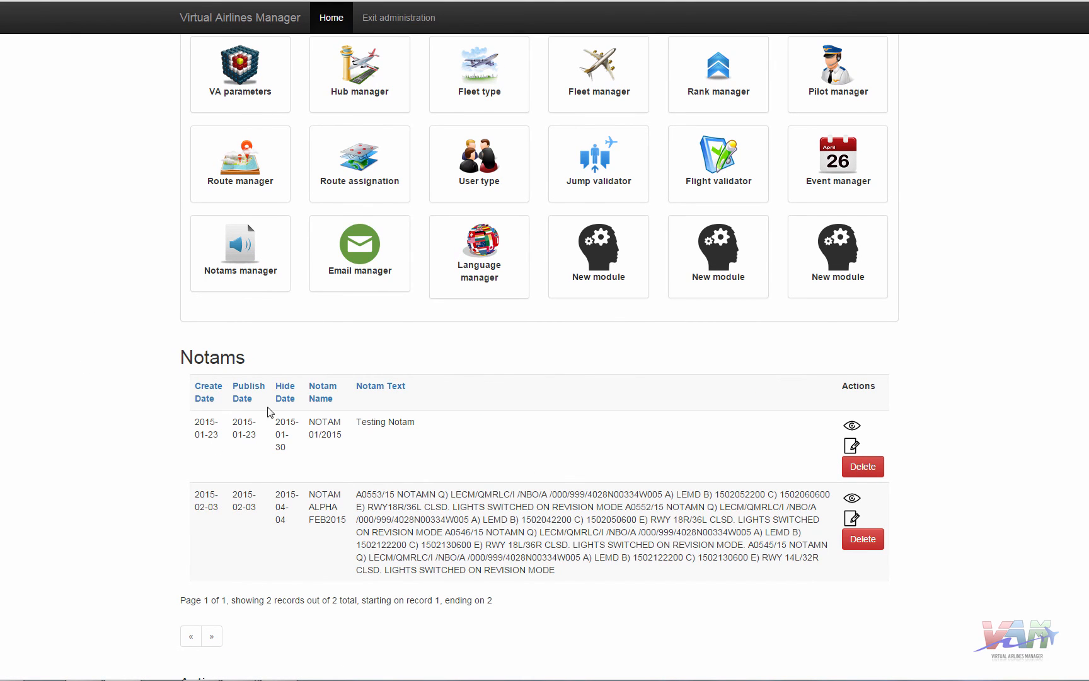
- Open Config Emails showing the staff, CEO and CC addresses and the welcome text
click(365, 249)
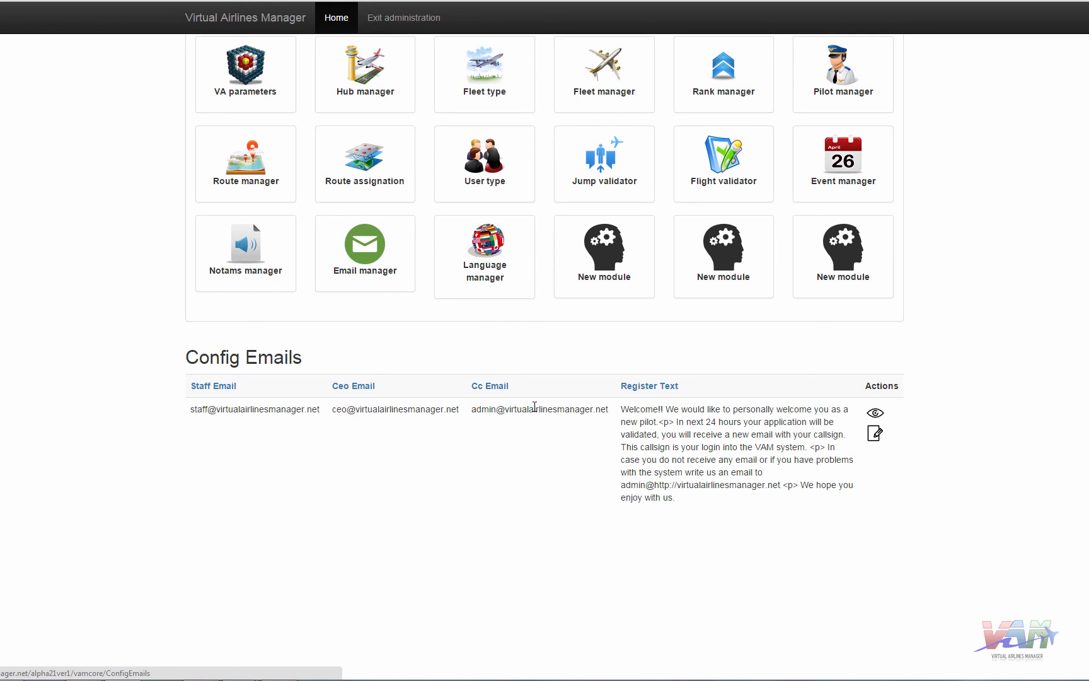
- Edit the email configuration record and enlarge the Register Text box to read the welcome message
click(875, 435)
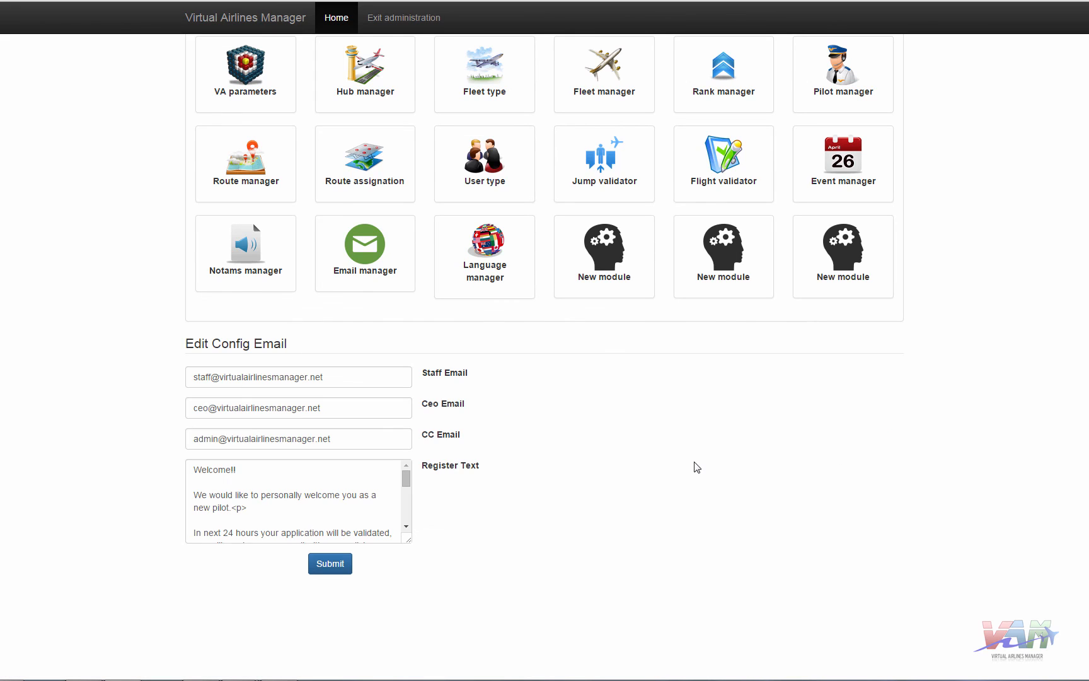
drag(410, 540, 723, 598)
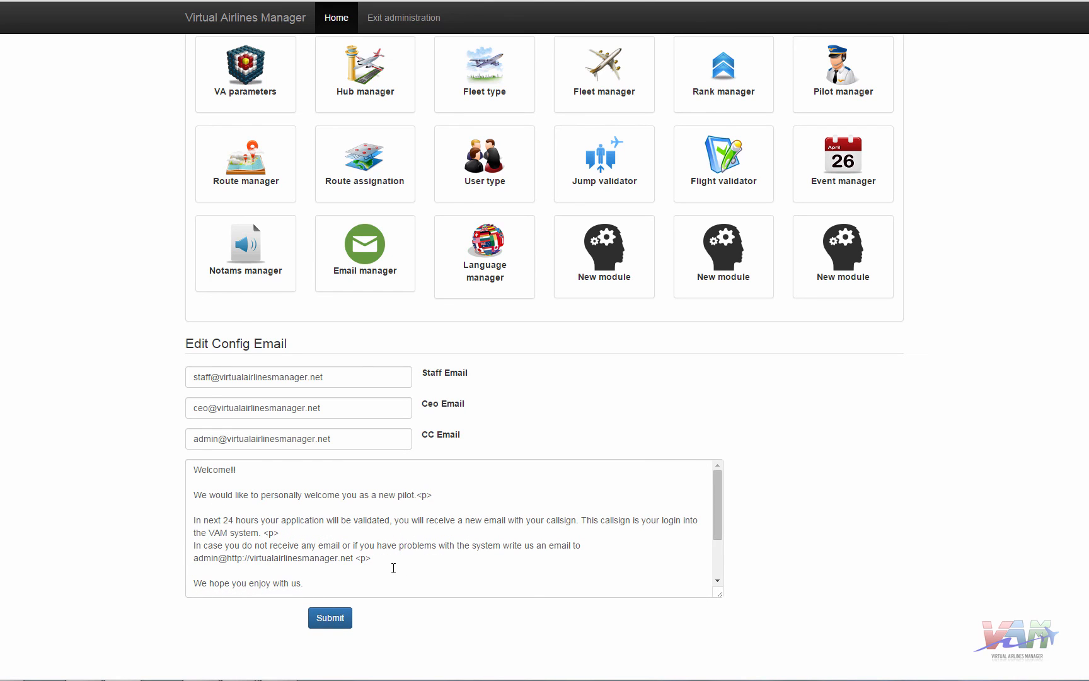